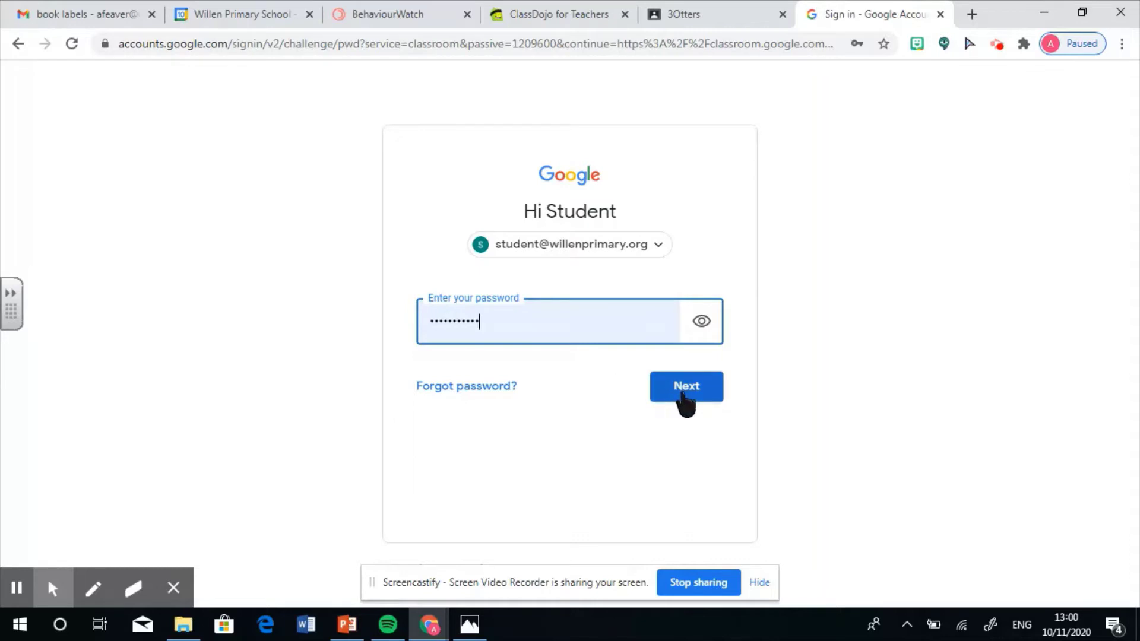
Submit the filled-in account password to sign in, and open the Dan and the Man Homework assignment in the 3Otters class
{"action": "left_click", "coordinate": [682, 396]}
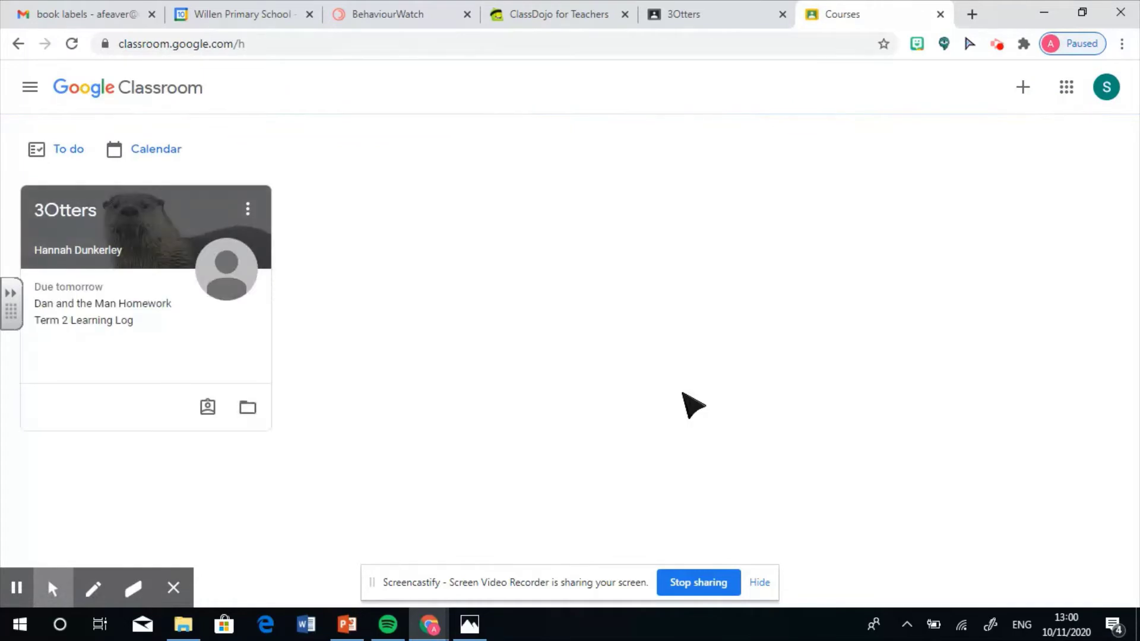
{"action": "left_click", "coordinate": [54, 213]}
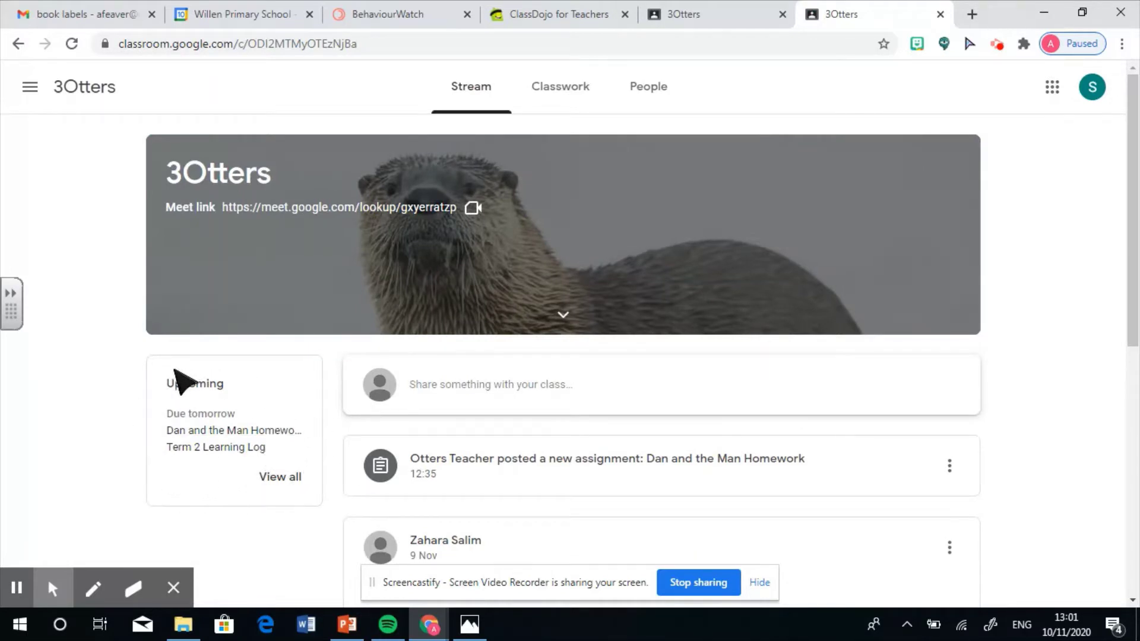
{"action": "left_click", "coordinate": [214, 431]}
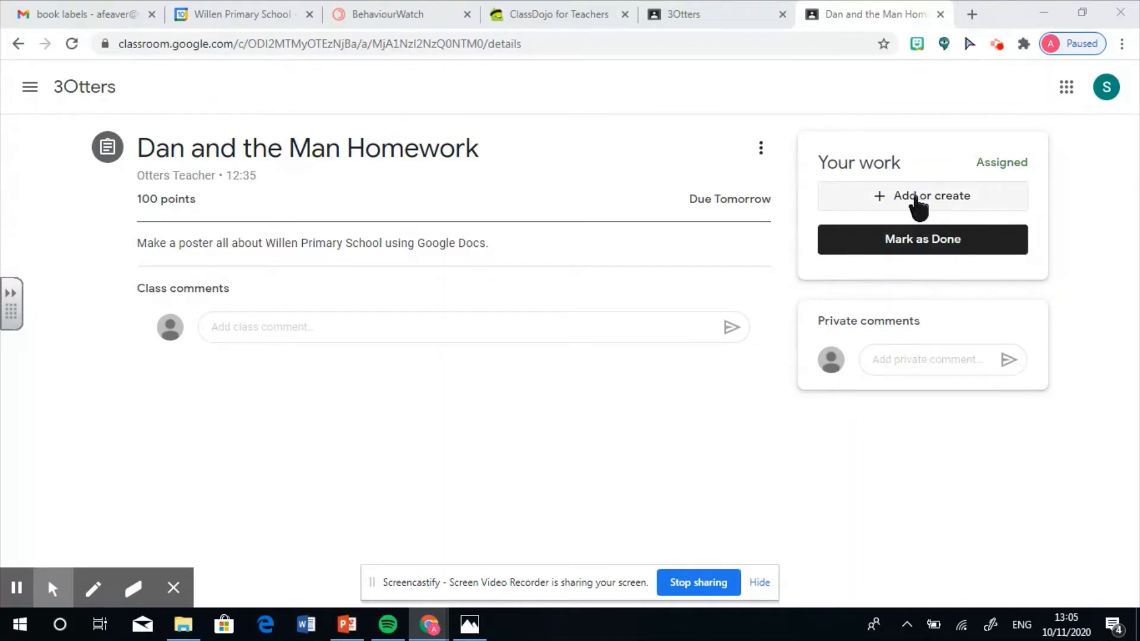
Create a new Google Docs document as the work for the homework assignment and open it for editing
{"action": "left_click", "coordinate": [942, 202]}
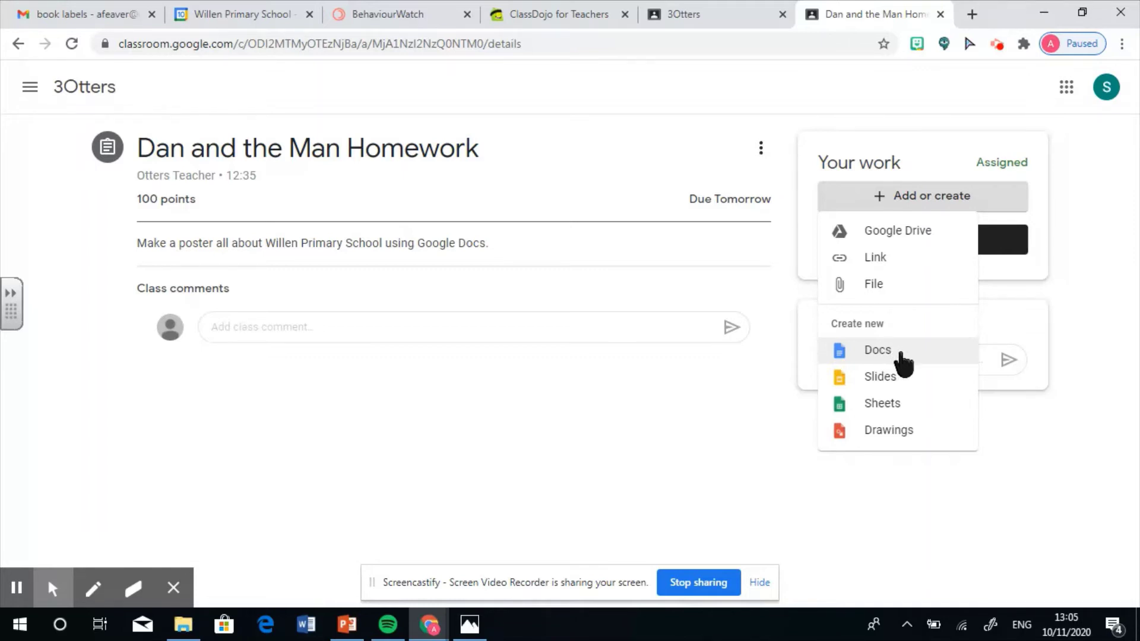
{"action": "left_click", "coordinate": [898, 355]}
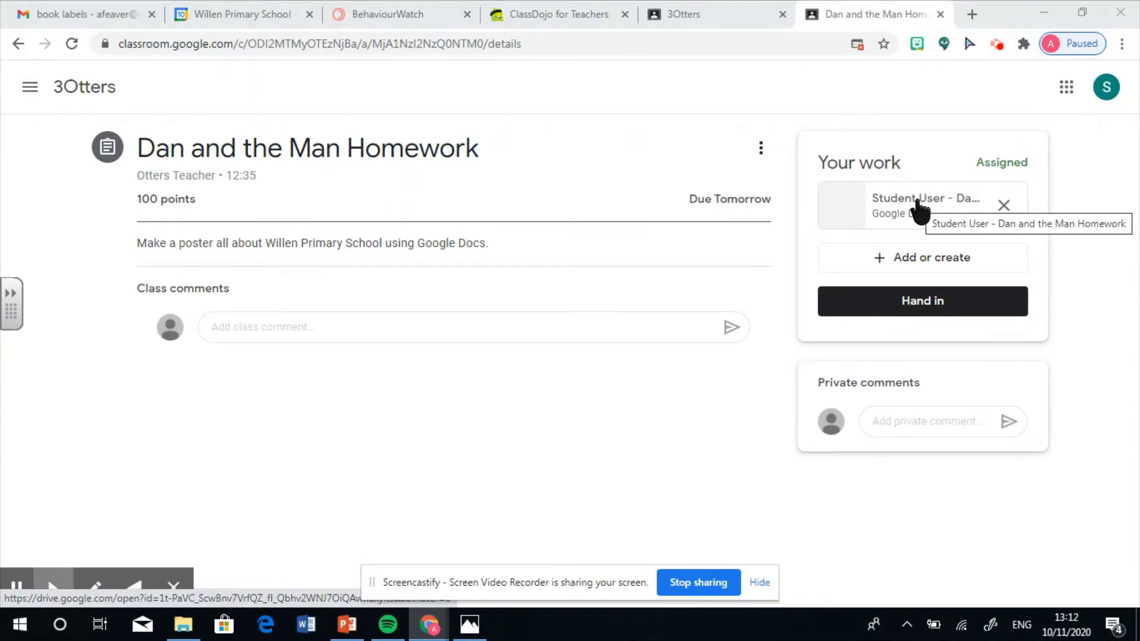
{"action": "left_click", "coordinate": [920, 211]}
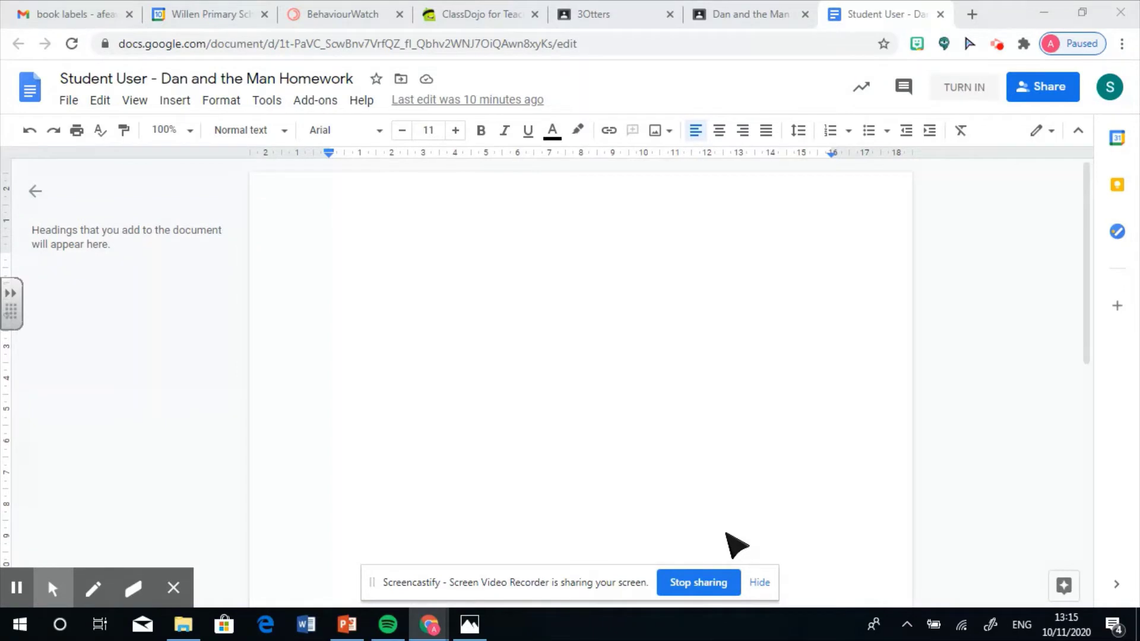
Enter the title "Willen Primary School" at the start of the blank document in font size 12
{"action": "left_click", "coordinate": [495, 269]}
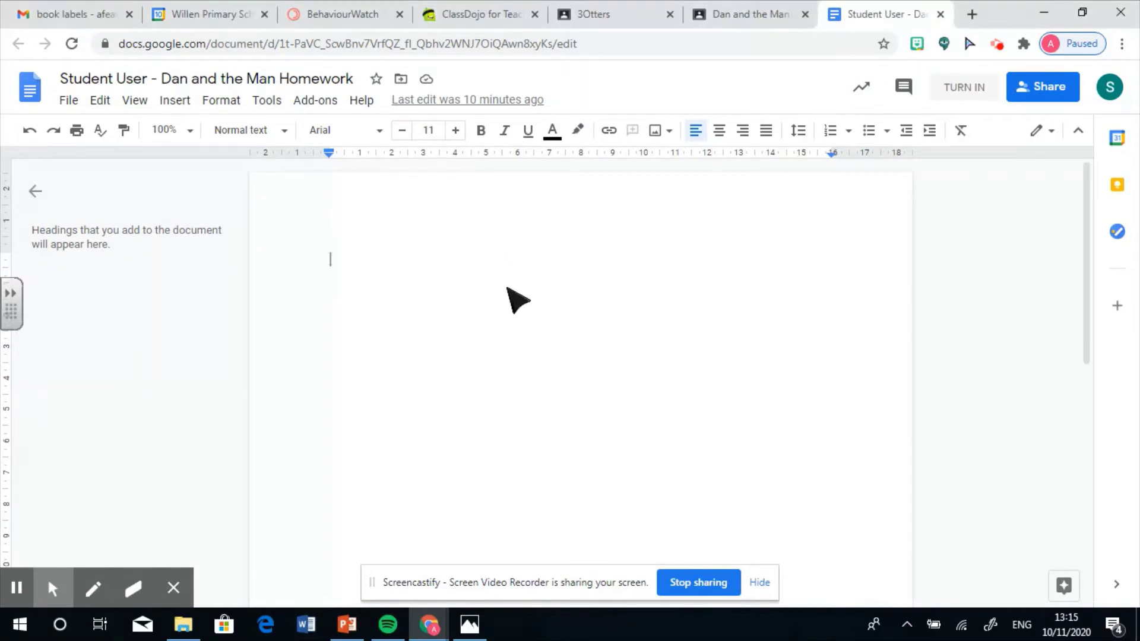
{"action": "left_click", "coordinate": [455, 130]}
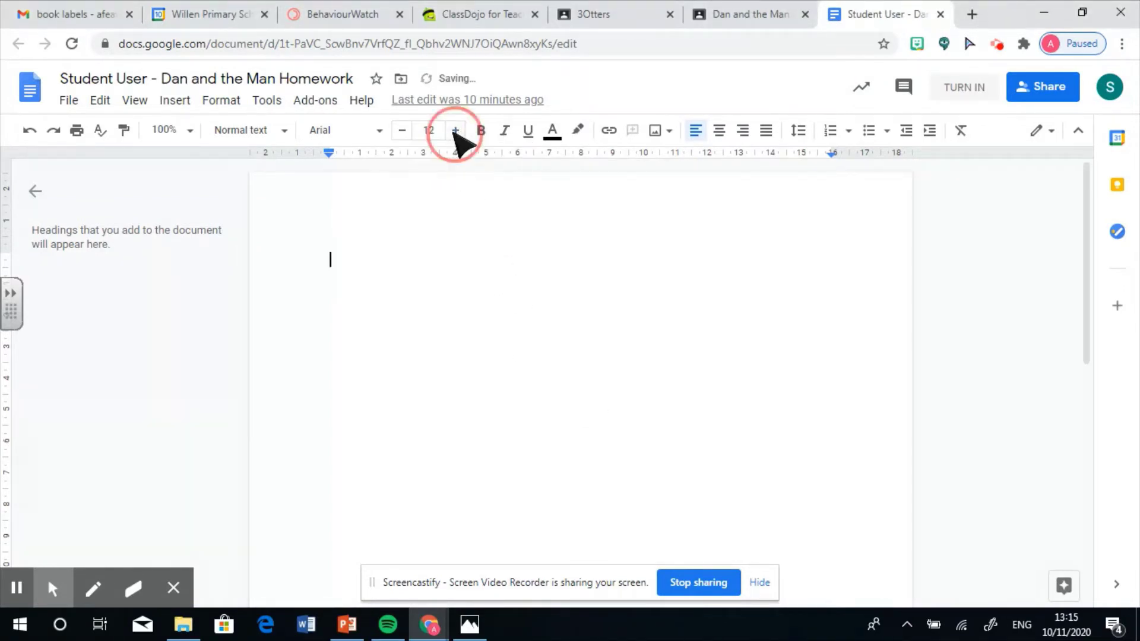
{"action": "left_click", "coordinate": [503, 188]}
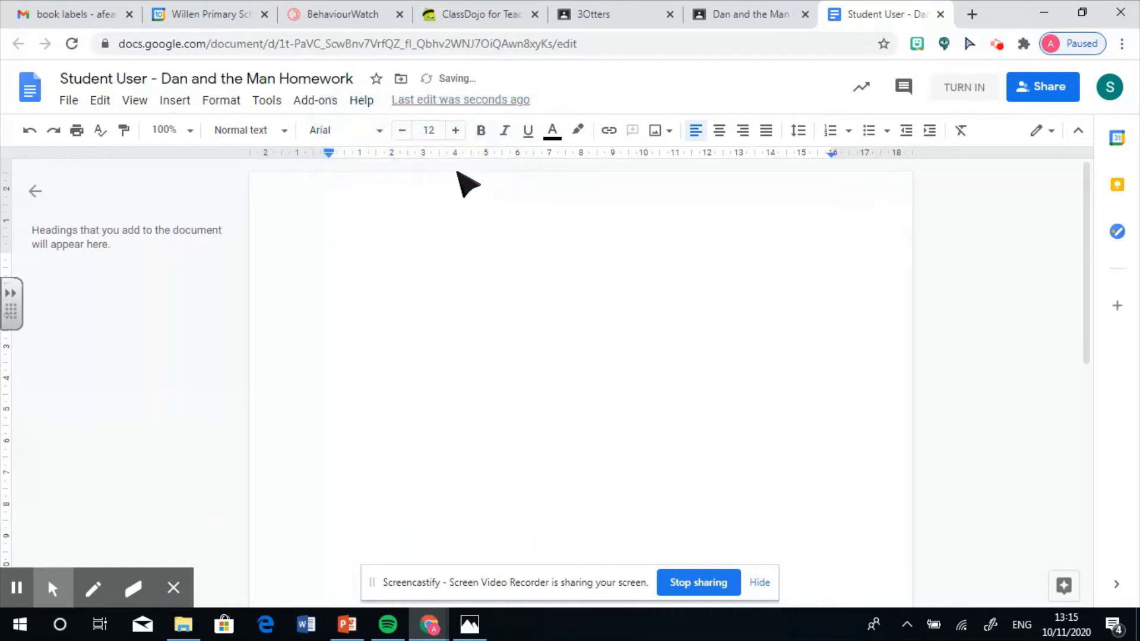
{"action": "type", "text": "Will"}
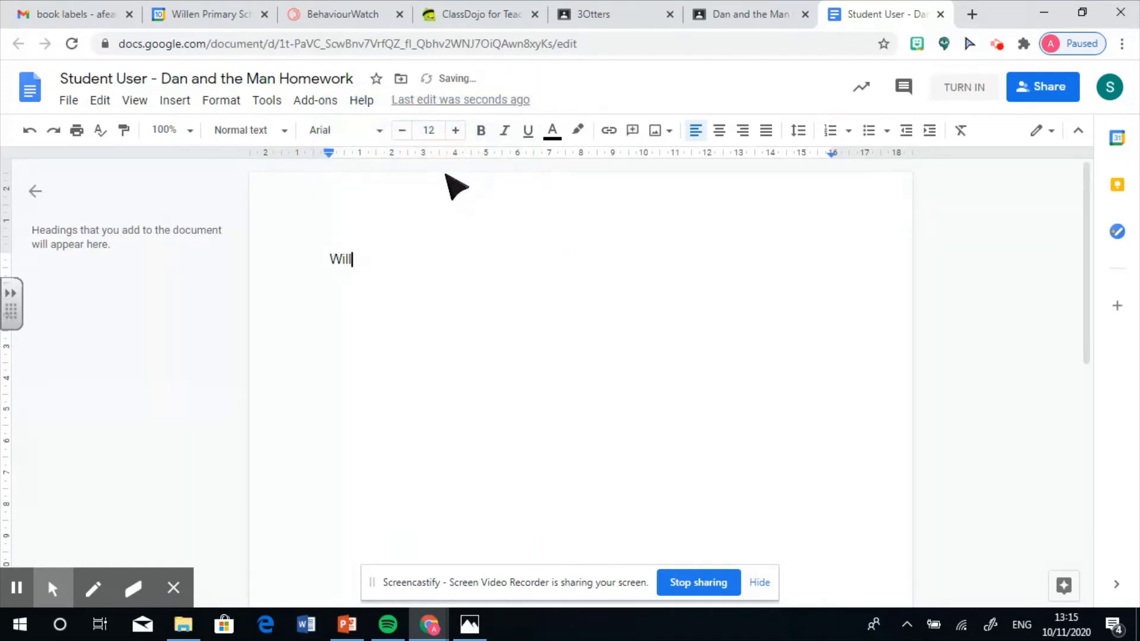
{"action": "type", "text": "en Primary School"}
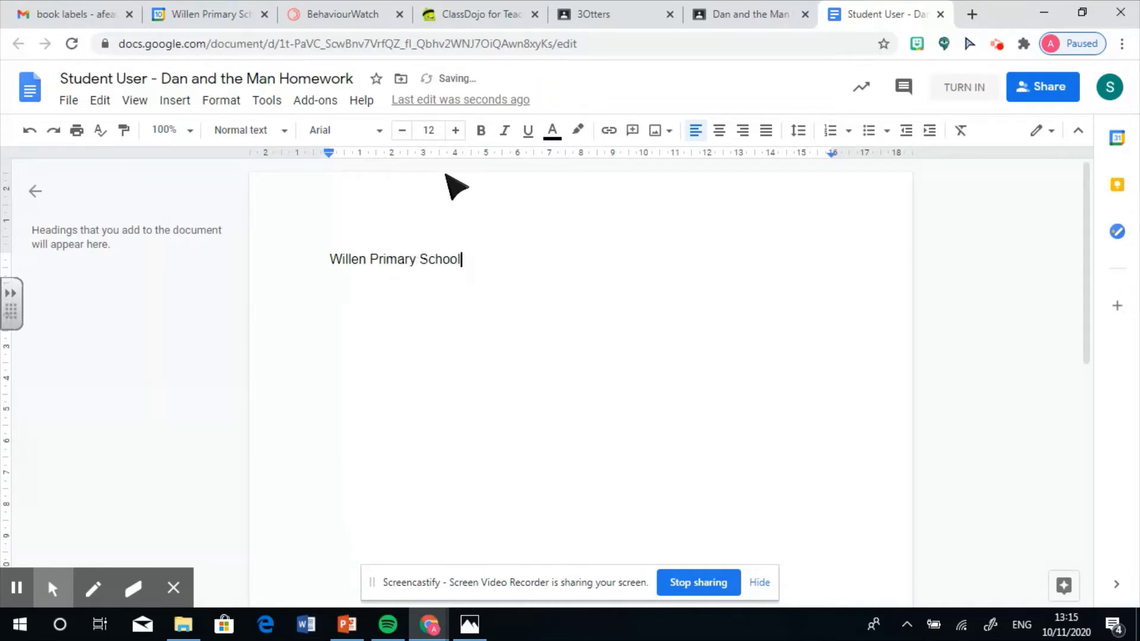
Enlarge the title "Willen Primary School" to font size 19
{"action": "left_click", "coordinate": [332, 261]}
{"action": "left_click_drag", "start_coordinate": [333, 261], "coordinate": [462, 261]}
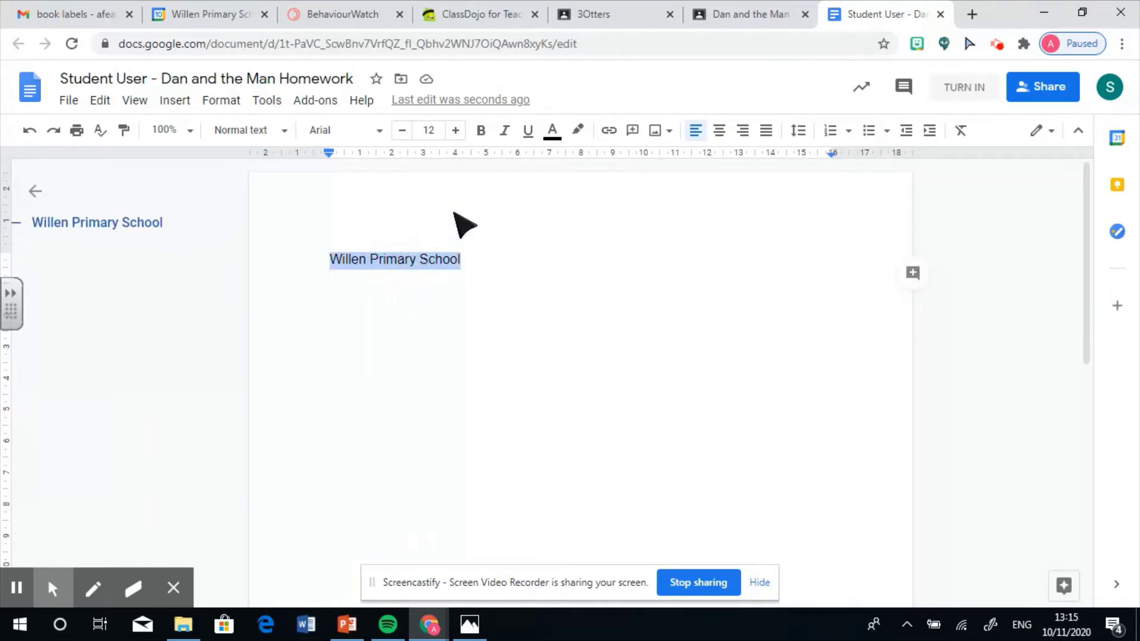
{"action": "left_click", "coordinate": [455, 130]}
{"action": "left_click", "coordinate": [456, 130]}
{"action": "left_click", "coordinate": [456, 130]}
{"action": "left_click", "coordinate": [455, 130]}
{"action": "left_click", "coordinate": [456, 130]}
{"action": "left_click", "coordinate": [455, 130]}
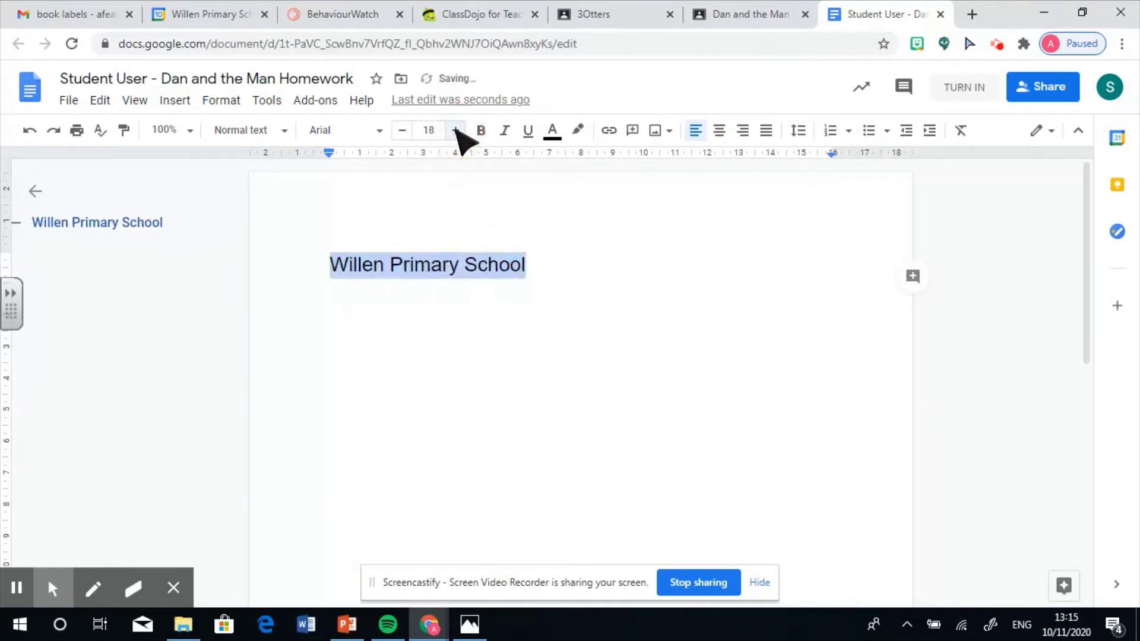
{"action": "left_click", "coordinate": [455, 130]}
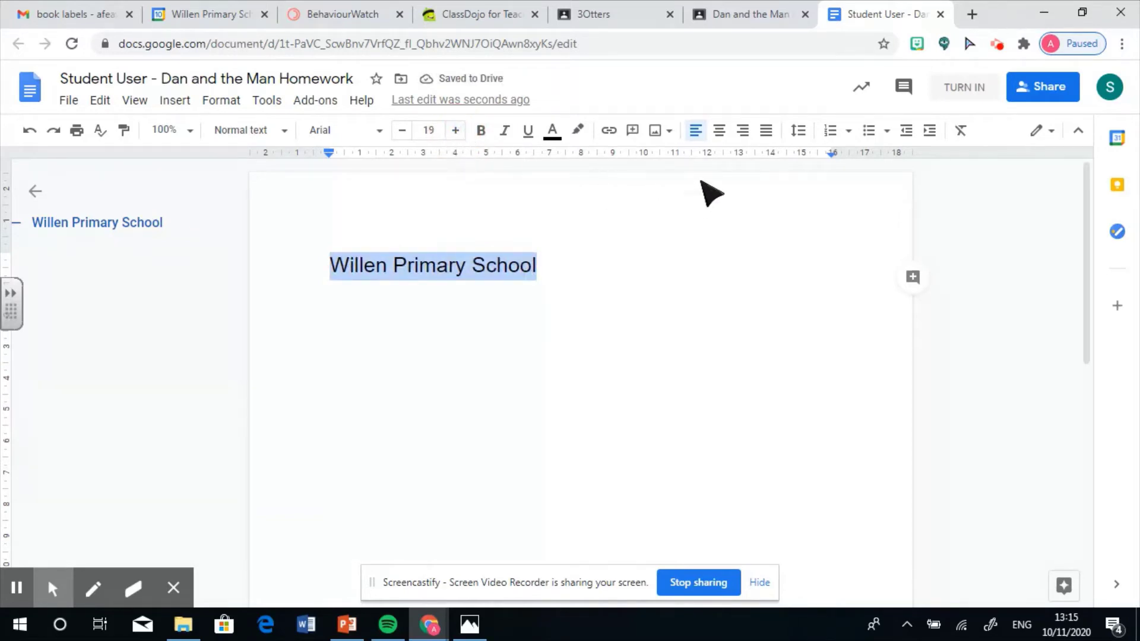
Centre the title on the page and format it as underlined and bold
{"action": "left_click", "coordinate": [719, 131]}
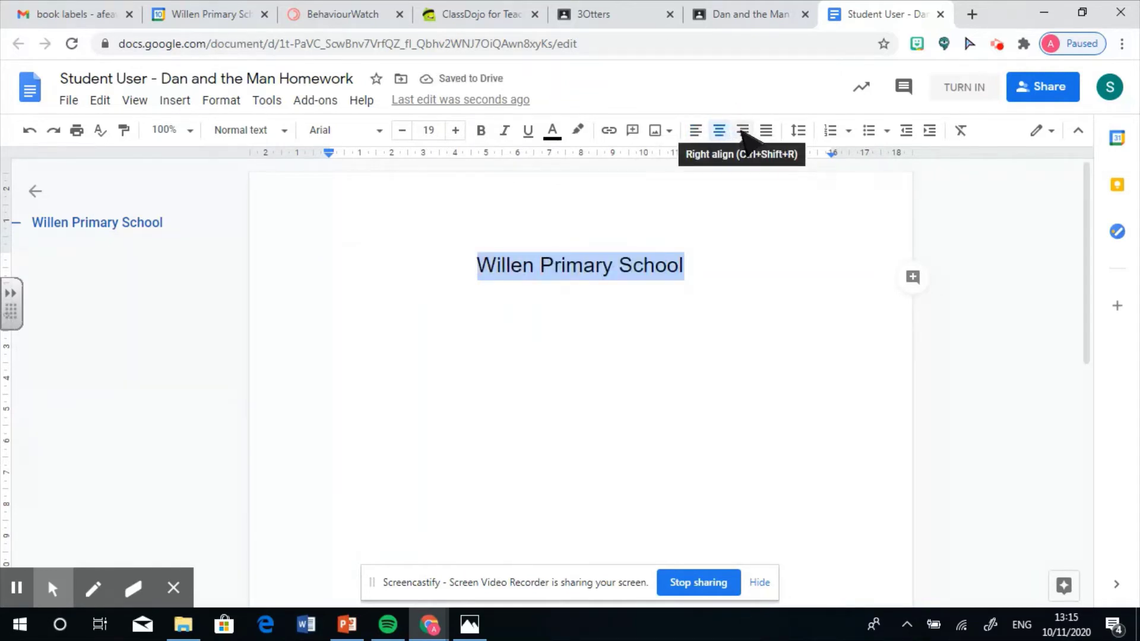
{"action": "left_click", "coordinate": [742, 130]}
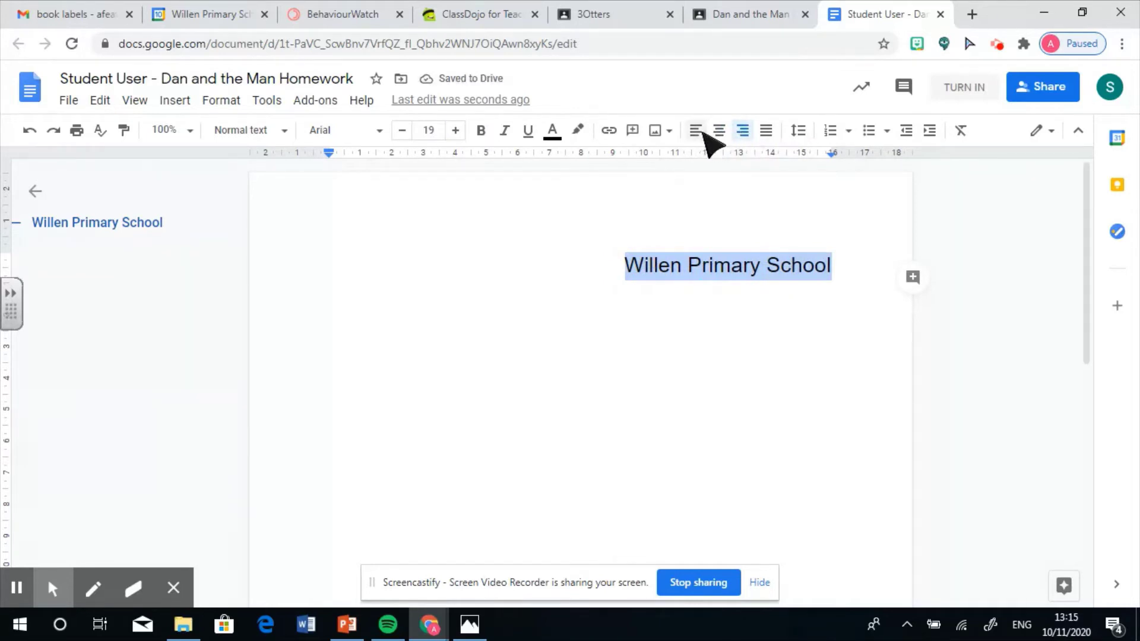
{"action": "left_click", "coordinate": [718, 132]}
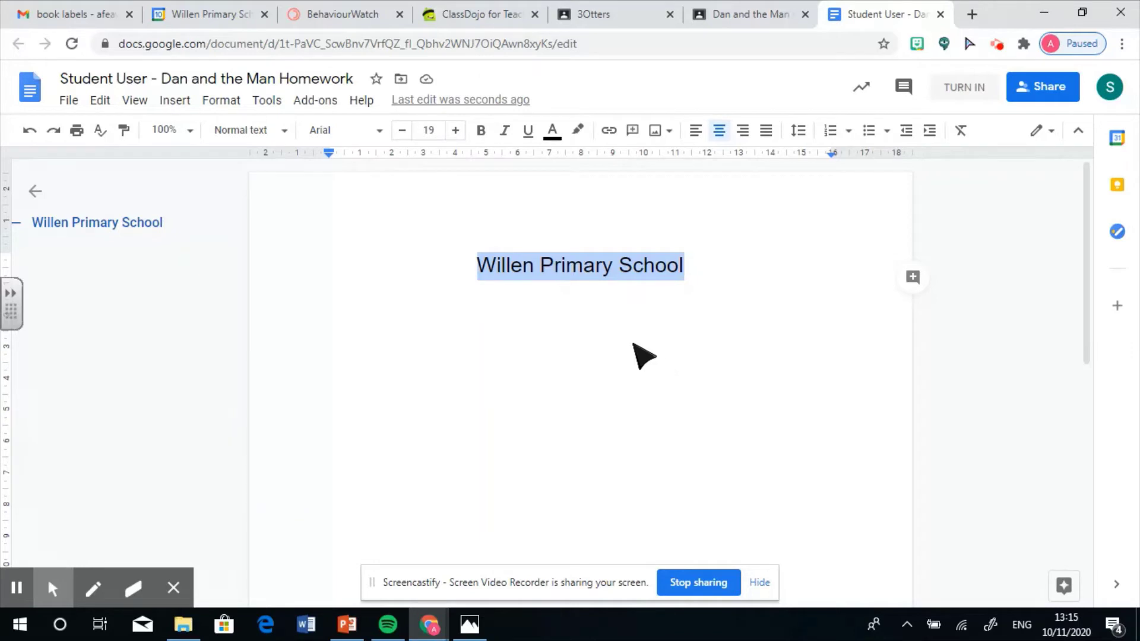
{"action": "left_click", "coordinate": [529, 132]}
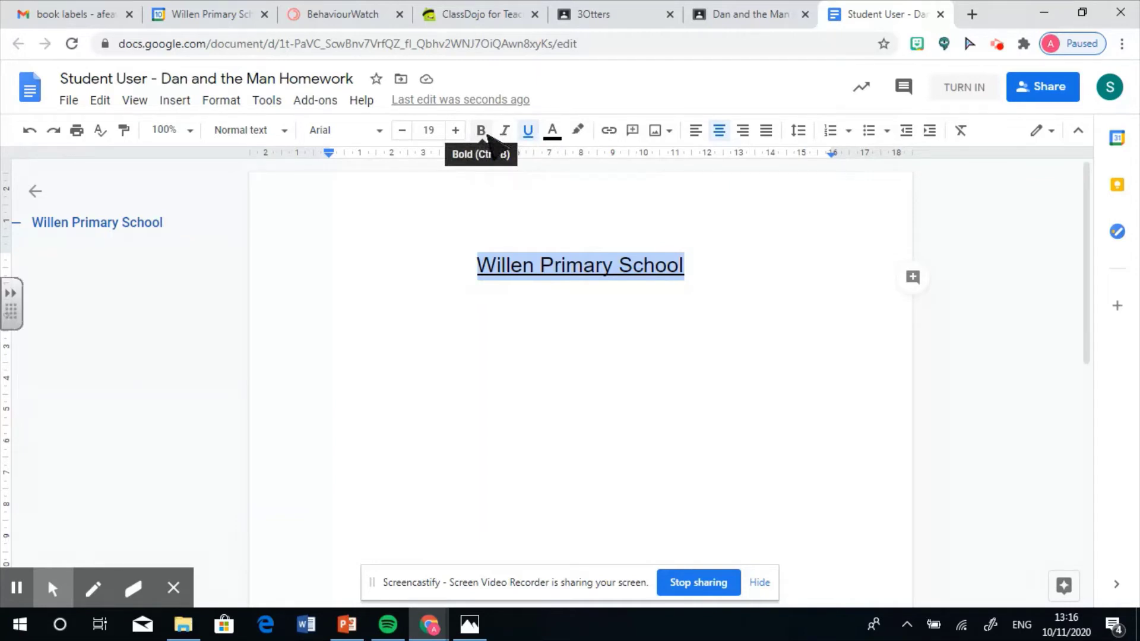
{"action": "left_click", "coordinate": [481, 132]}
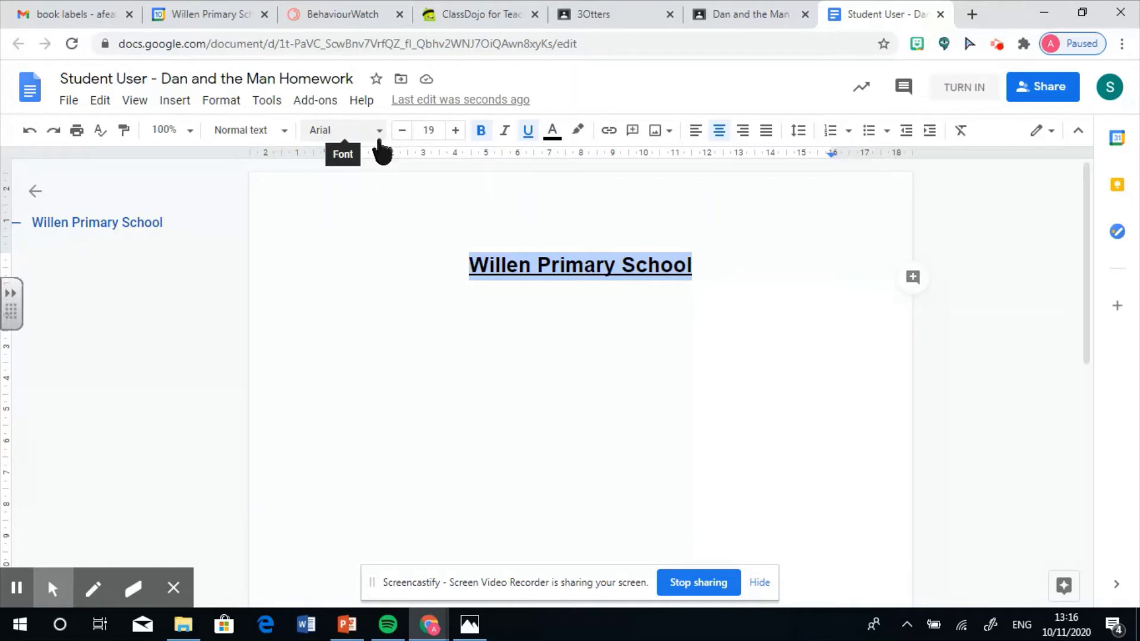
Change the title's font to Roboto Mono
{"action": "left_click", "coordinate": [381, 144]}
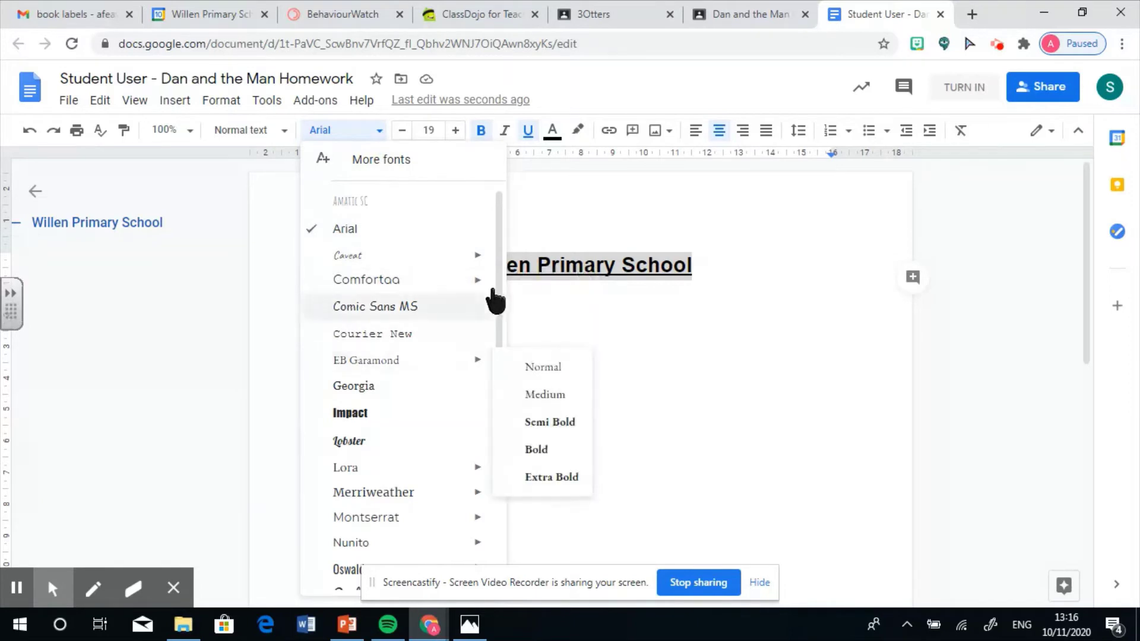
{"action": "left_click_drag", "start_coordinate": [496, 285], "coordinate": [505, 448]}
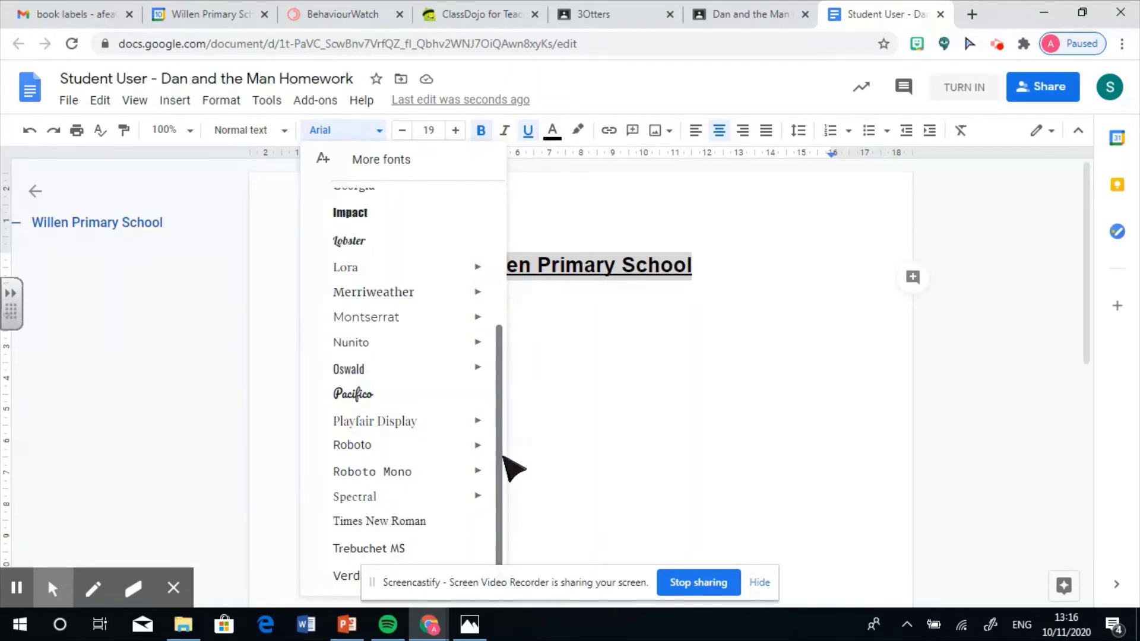
{"action": "mouse_move", "coordinate": [446, 470]}
{"action": "left_click", "coordinate": [473, 472]}
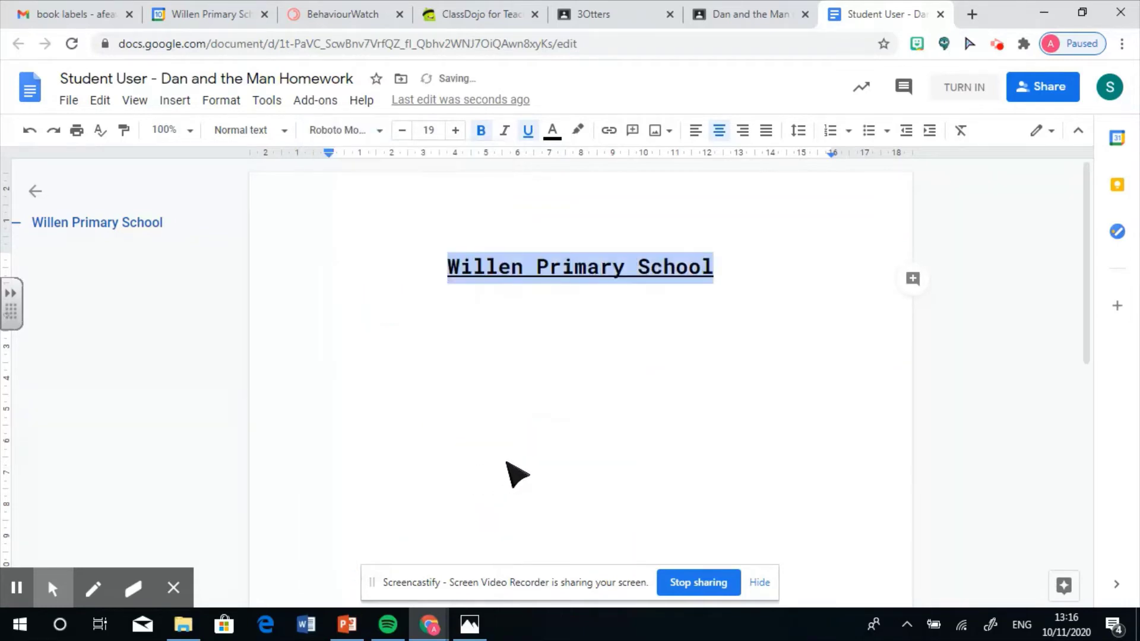
{"action": "left_click", "coordinate": [505, 432]}
Colour the whole title "Willen Primary School" dark blue and deselect it
{"action": "left_click_drag", "start_coordinate": [718, 272], "coordinate": [451, 274]}
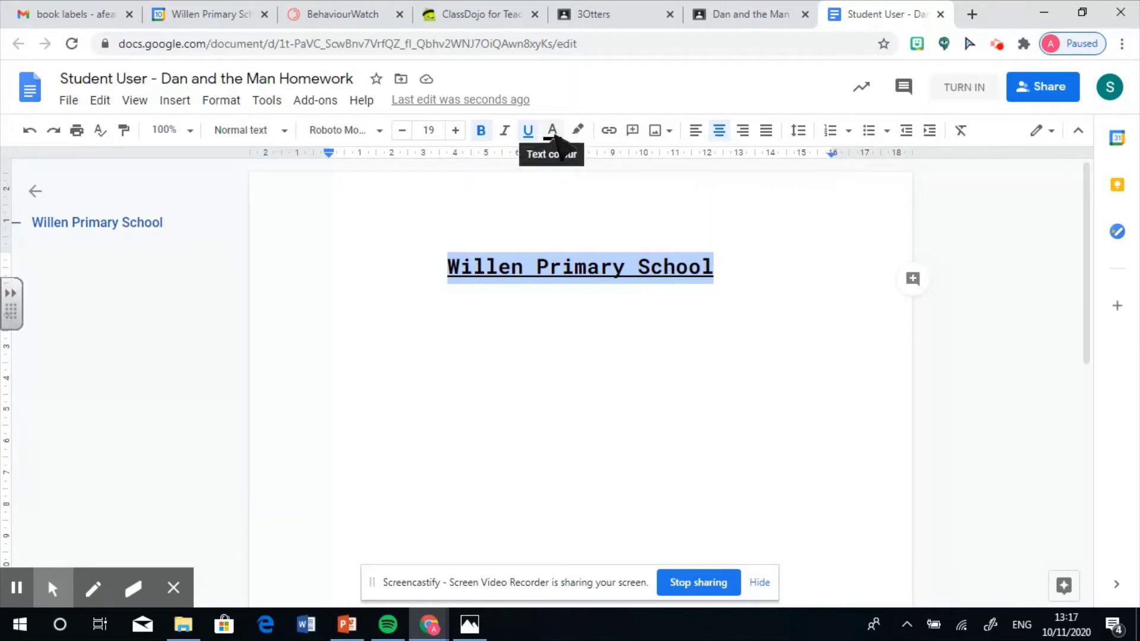
{"action": "left_click", "coordinate": [555, 132]}
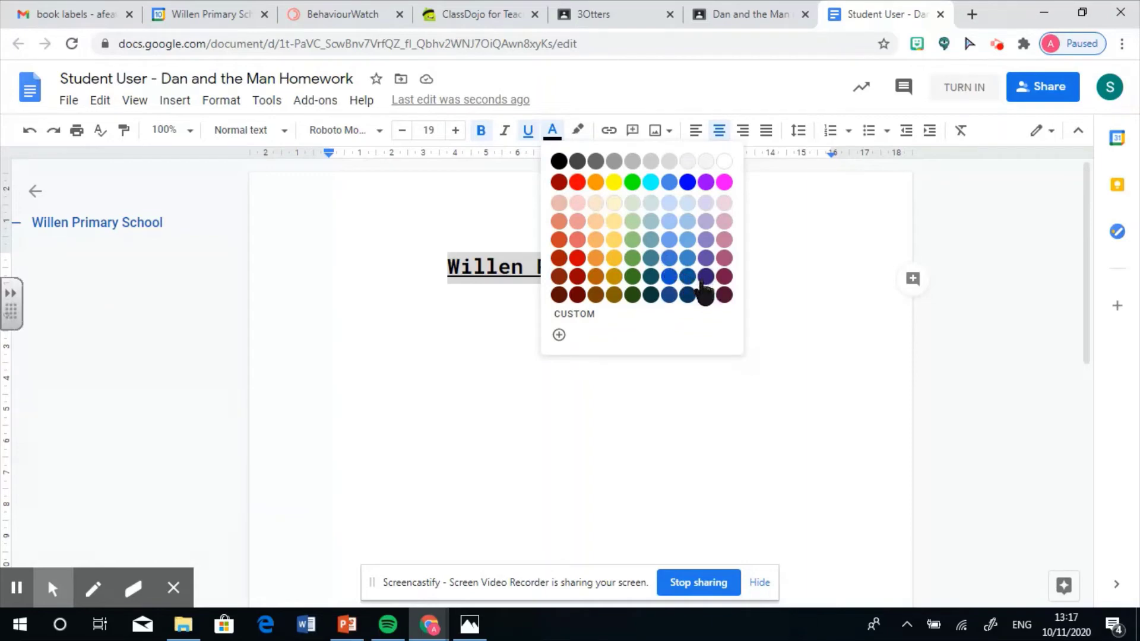
{"action": "left_click", "coordinate": [687, 276]}
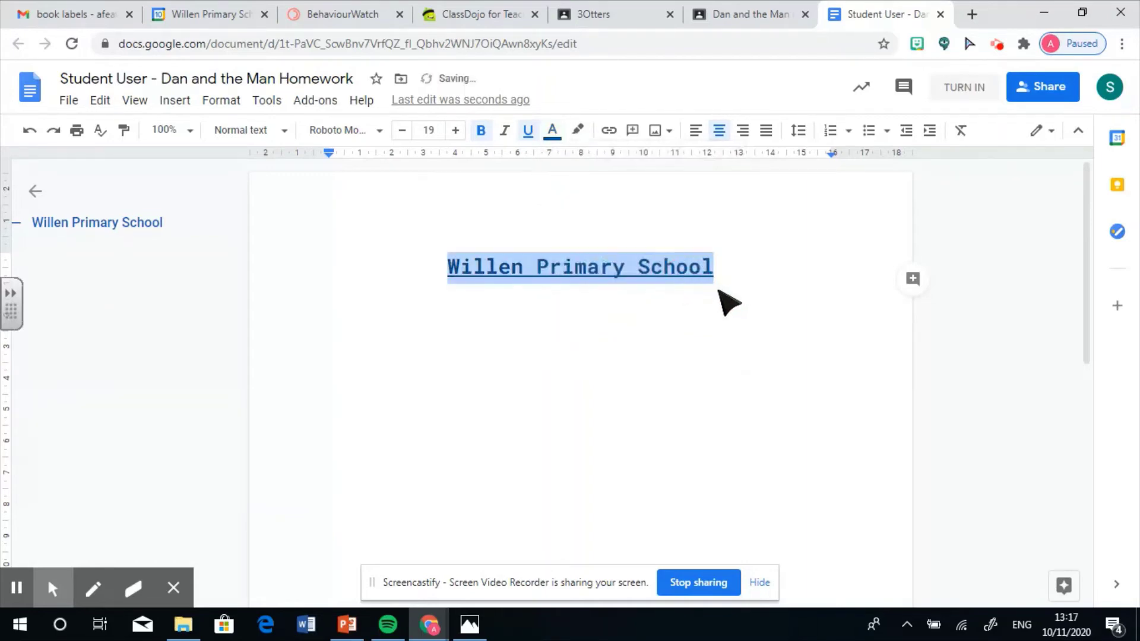
{"action": "left_click", "coordinate": [727, 294]}
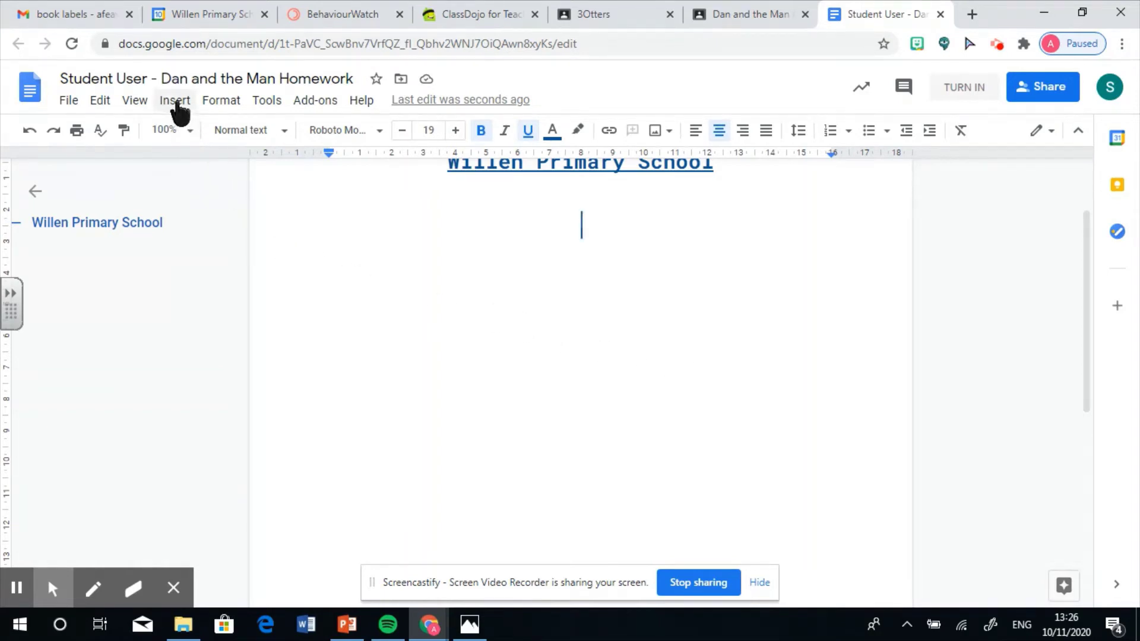
Search the web for "dog" images and insert the white puppy lying on wooden planks below the title
{"action": "left_click", "coordinate": [176, 104]}
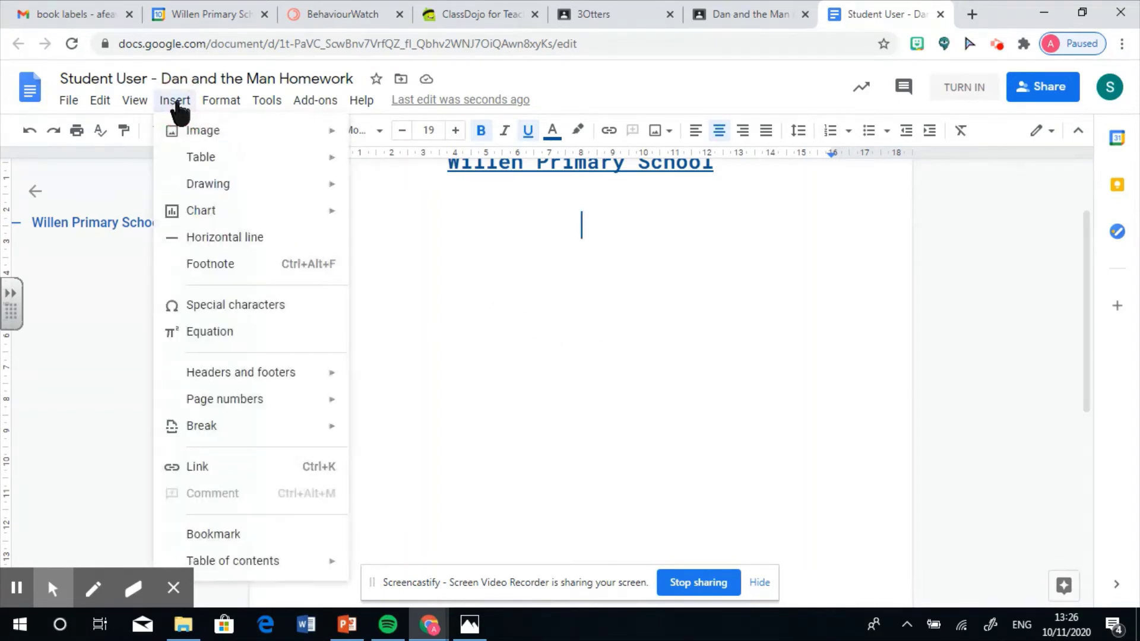
{"action": "mouse_move", "coordinate": [247, 132]}
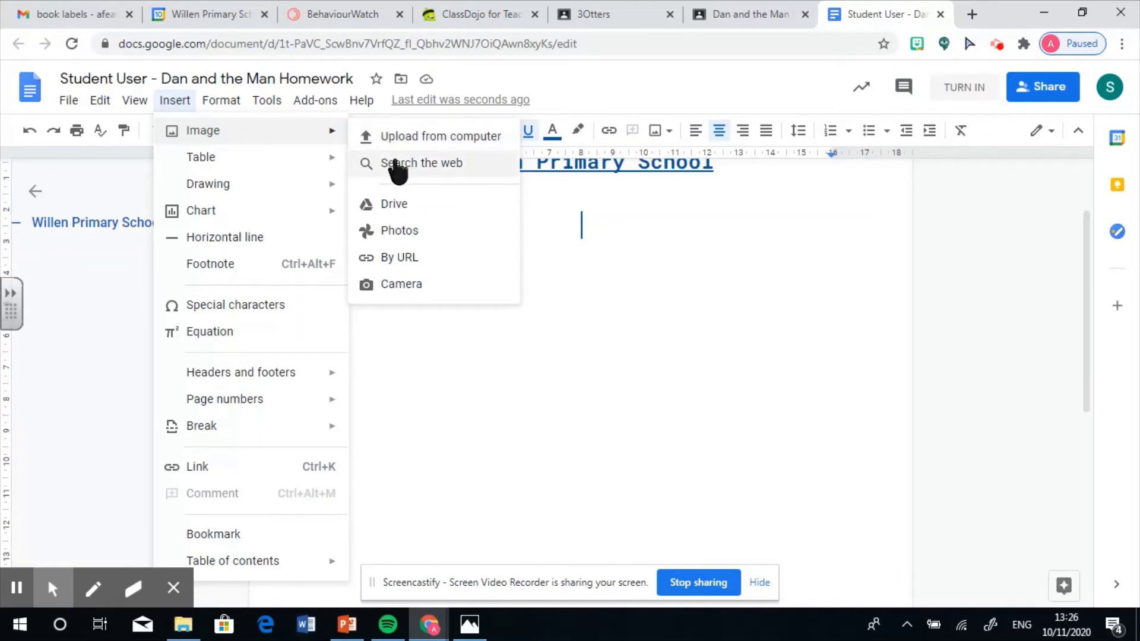
{"action": "left_click", "coordinate": [397, 170]}
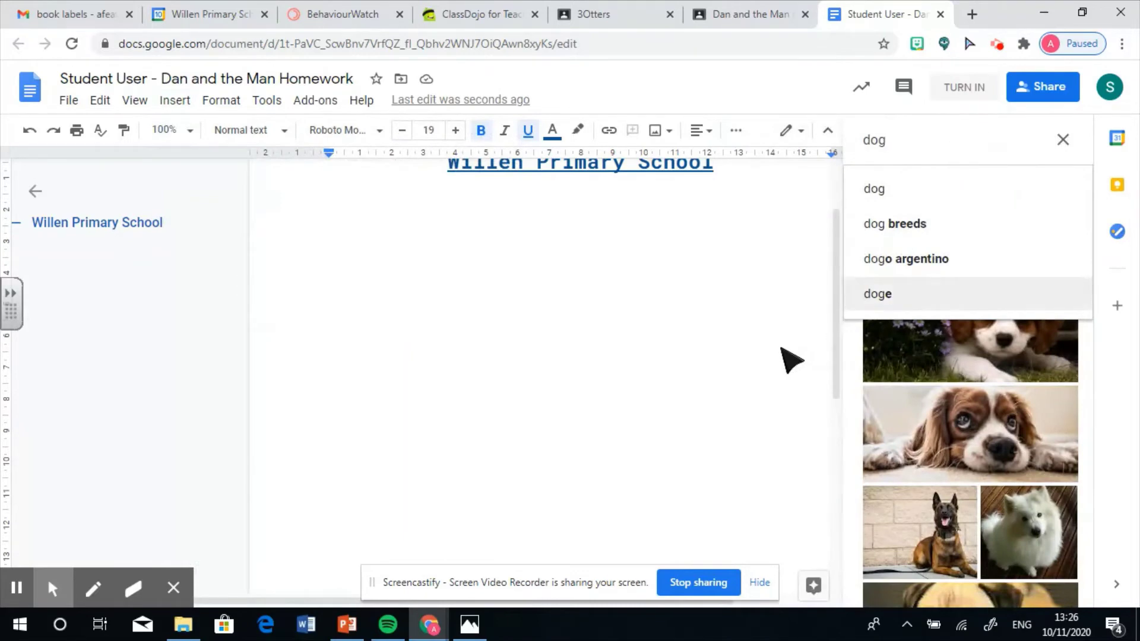
{"action": "left_click", "coordinate": [907, 199]}
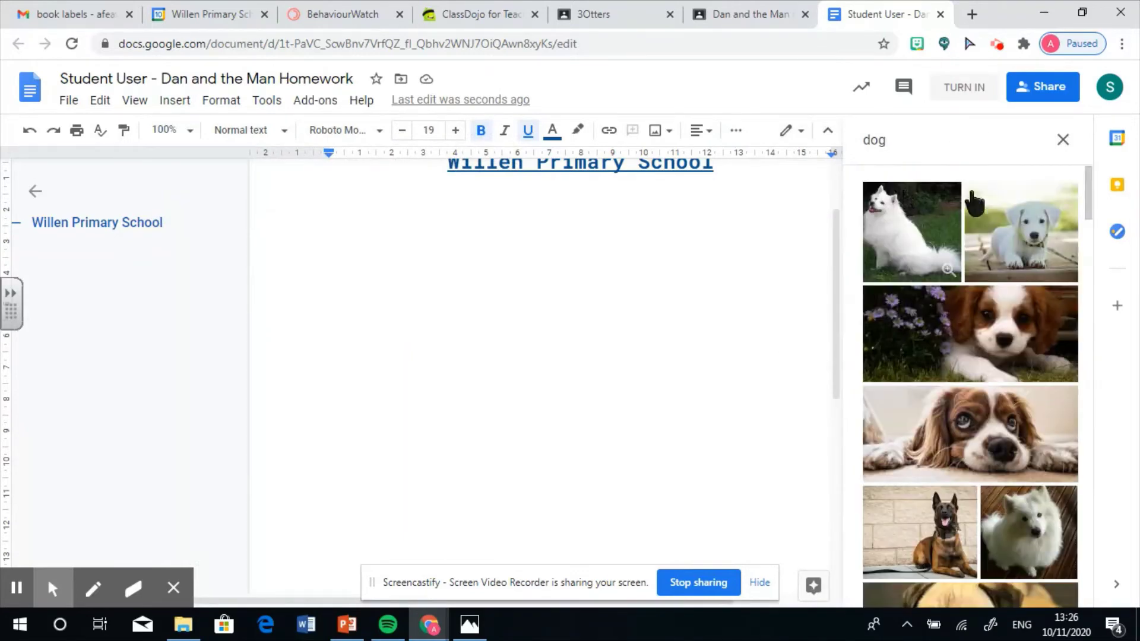
{"action": "left_click", "coordinate": [998, 203]}
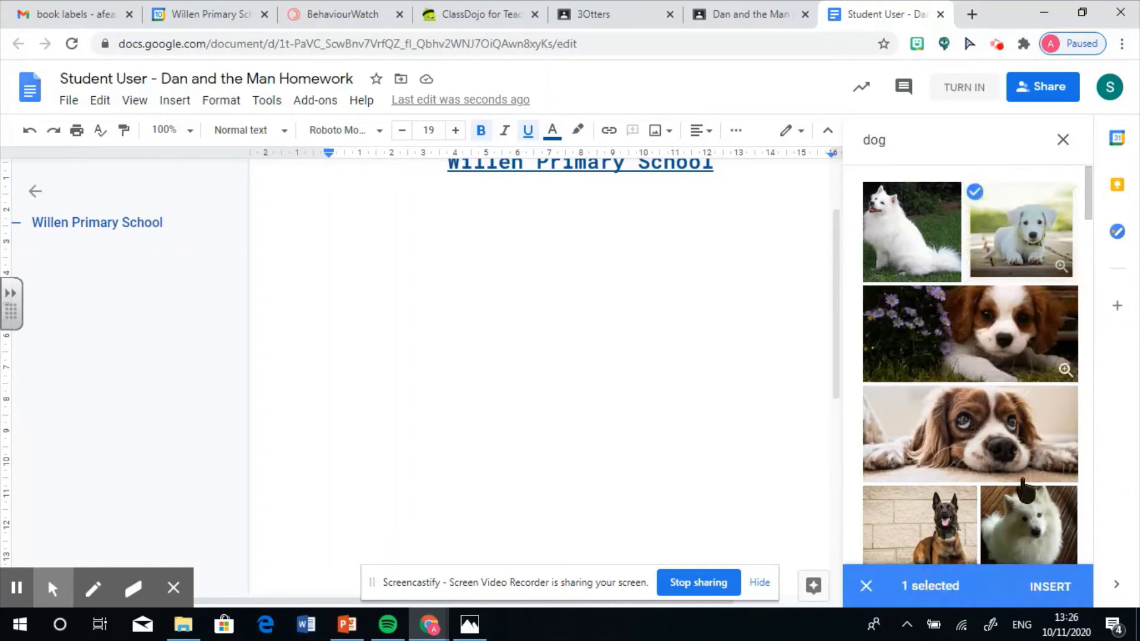
{"action": "left_click", "coordinate": [1051, 587]}
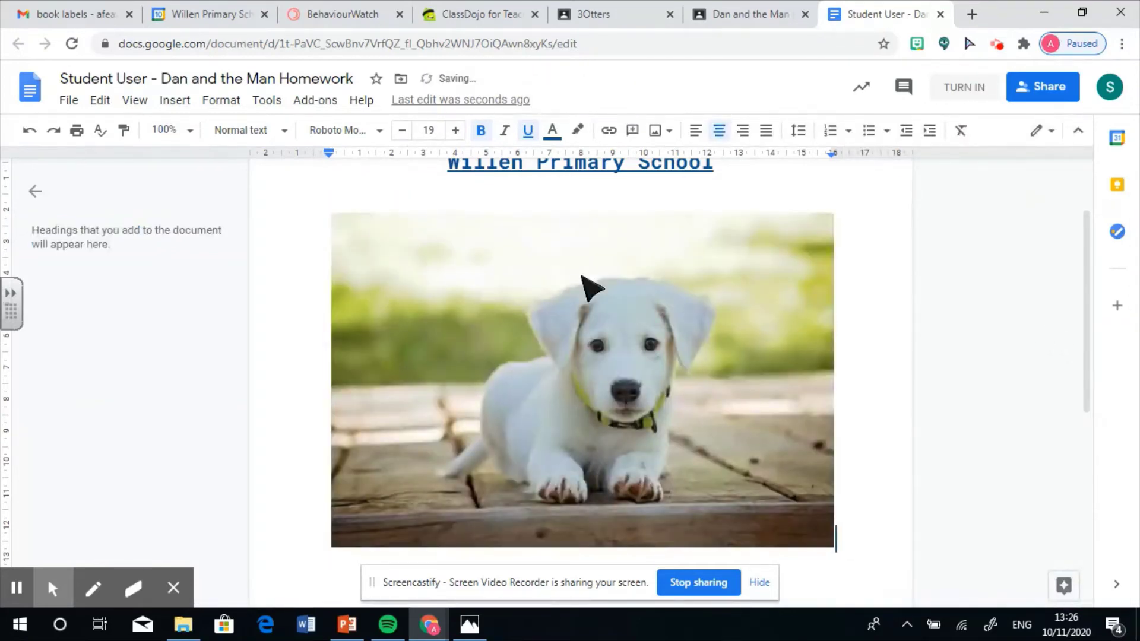
Shrink the puppy image proportionally to about 5 cm wide and deselect it
{"action": "left_click", "coordinate": [745, 461]}
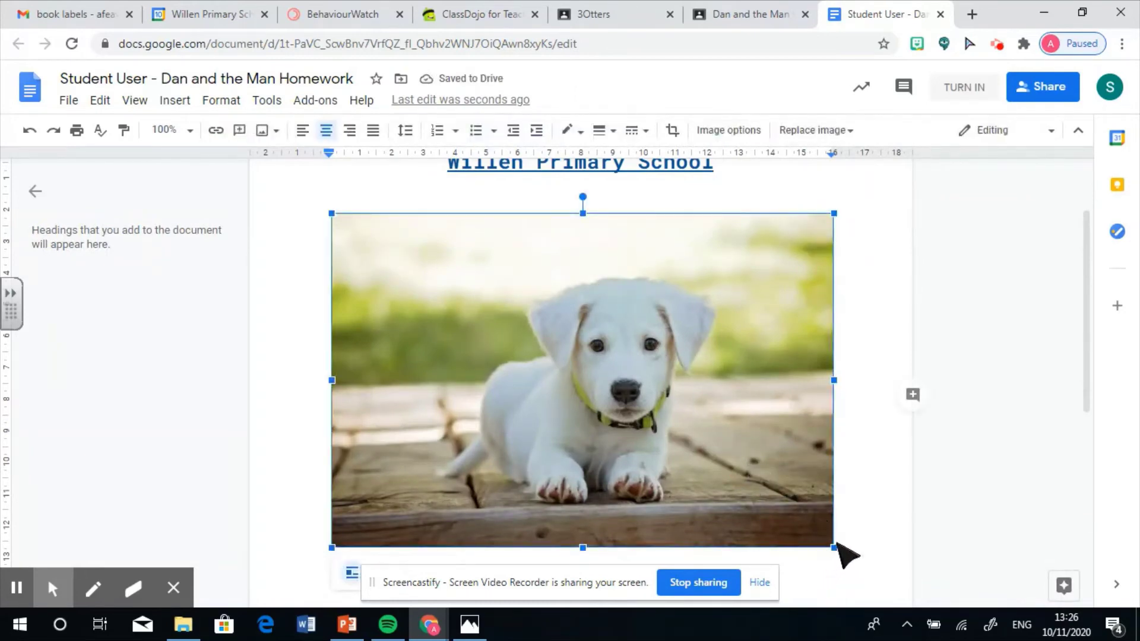
{"action": "left_click", "coordinate": [834, 548]}
{"action": "left_click_drag", "start_coordinate": [831, 545], "coordinate": [607, 394]}
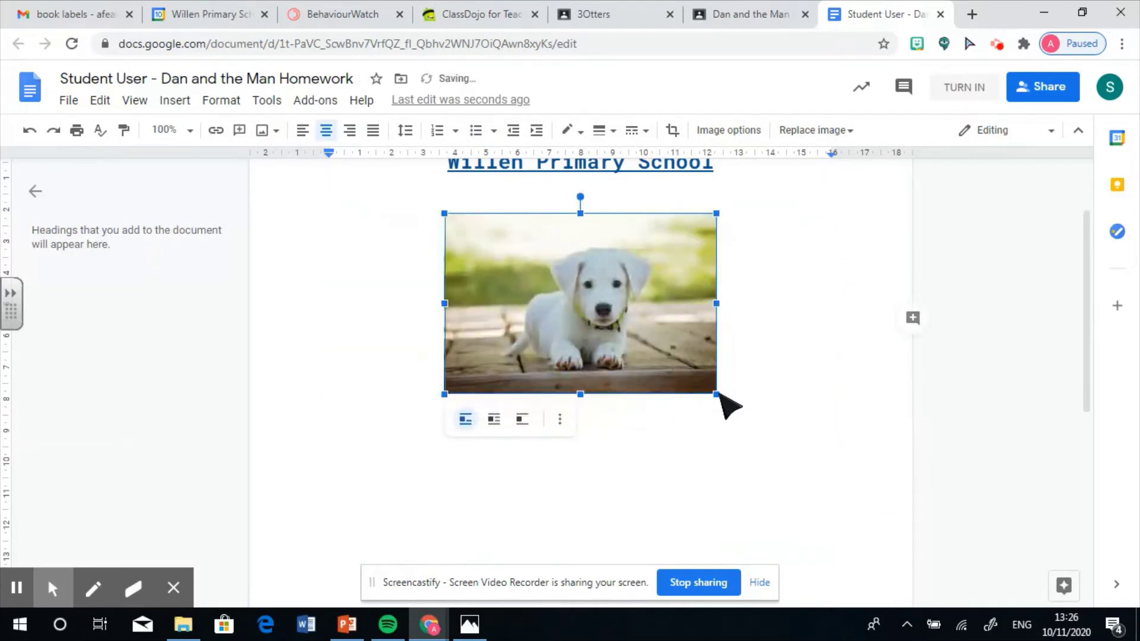
{"action": "left_click_drag", "start_coordinate": [716, 394], "coordinate": [659, 321]}
{"action": "left_click", "coordinate": [708, 468]}
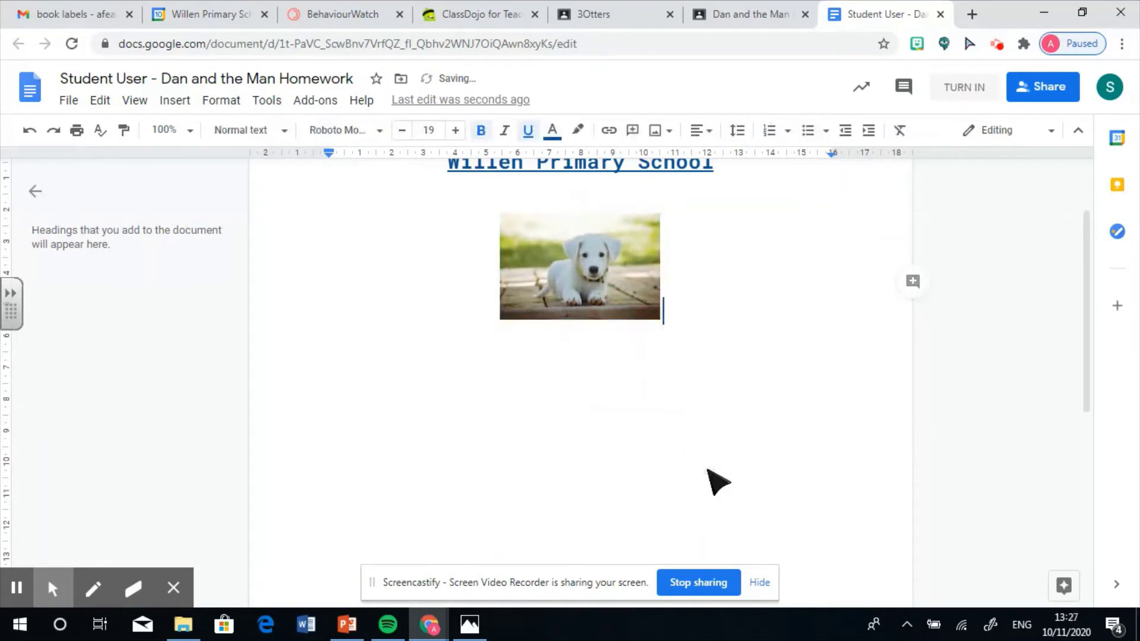
Delete the puppy image below the title and start a left-aligned bulleted list in its place
{"action": "left_click", "coordinate": [600, 286]}
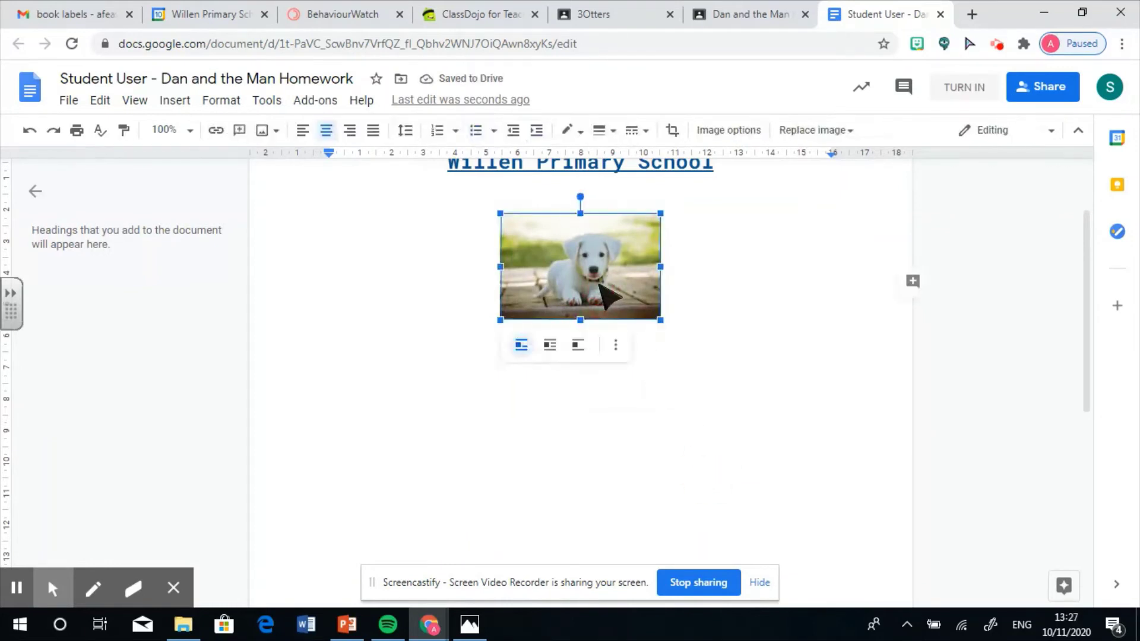
{"action": "key", "text": "Delete"}
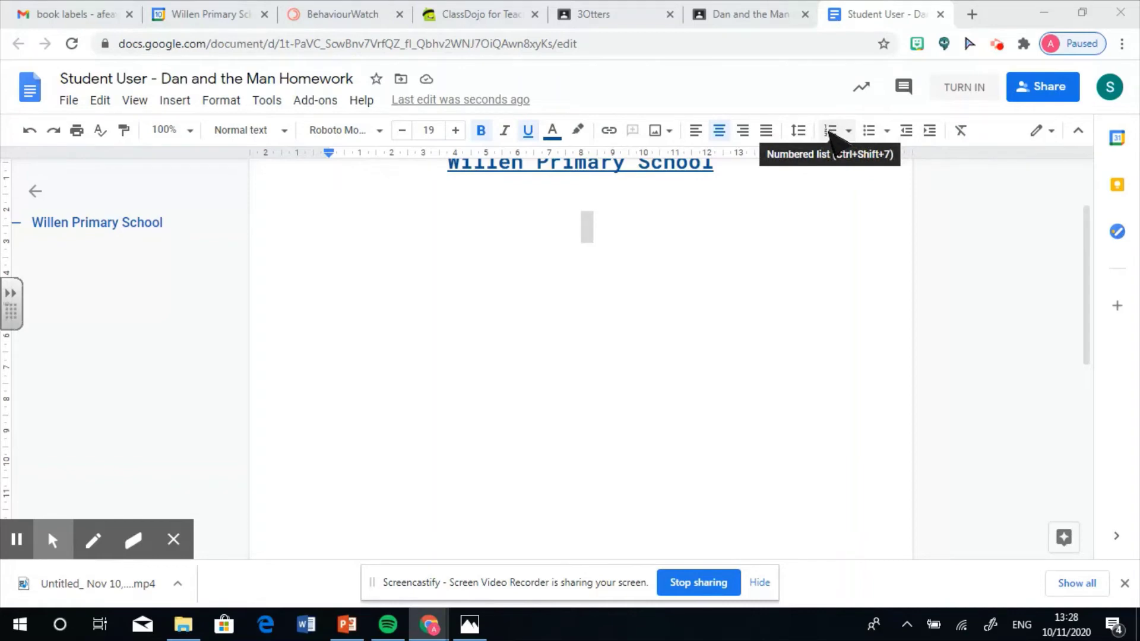
{"action": "left_click", "coordinate": [830, 131]}
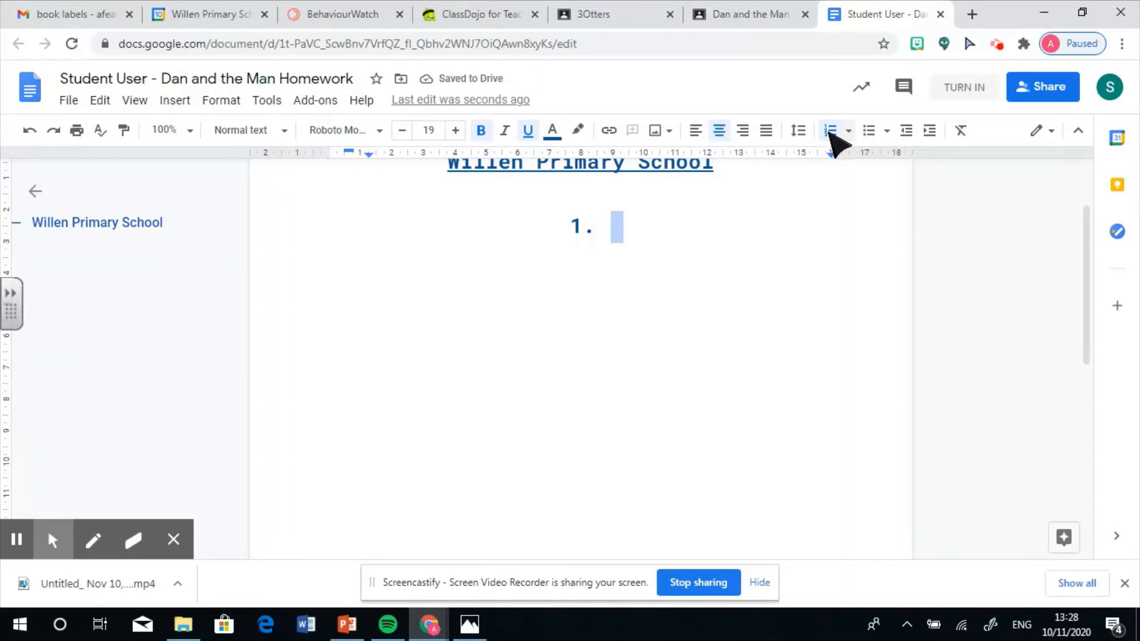
{"action": "left_click", "coordinate": [868, 132]}
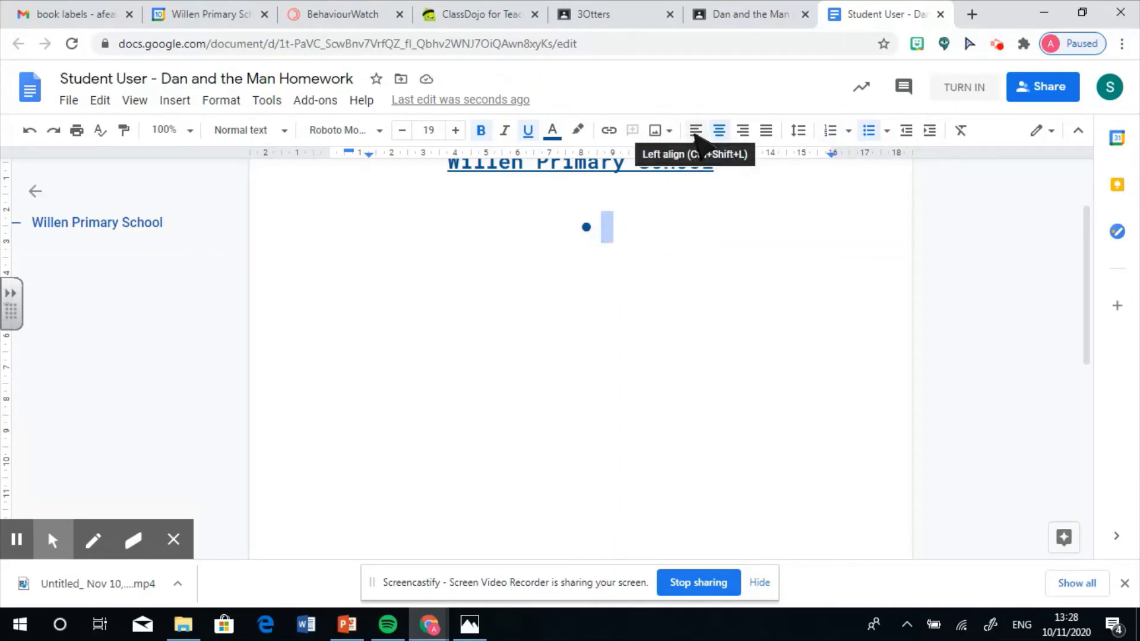
{"action": "left_click", "coordinate": [695, 131]}
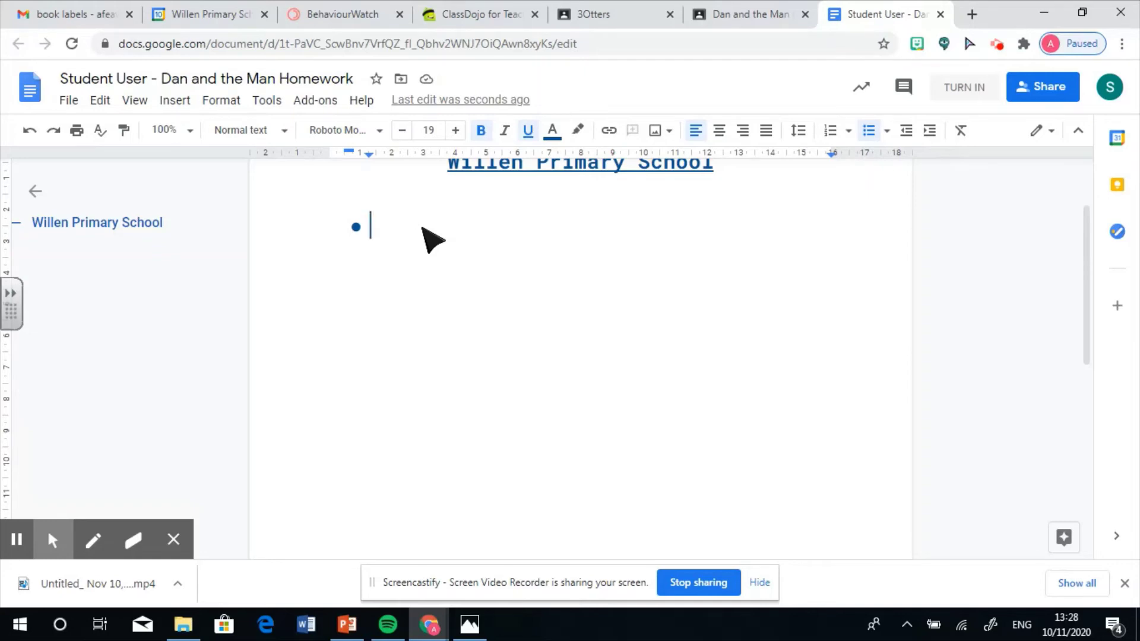
Clear the trial word "Our" from the first bullet and turn off underlining for the list text
{"action": "type", "text": "Our"}
{"action": "key", "text": "BackSpace"}
{"action": "key", "text": "BackSpace"}
{"action": "key", "text": "BackSpace"}
{"action": "key", "text": "BackSpace"}
{"action": "left_click", "coordinate": [526, 132]}
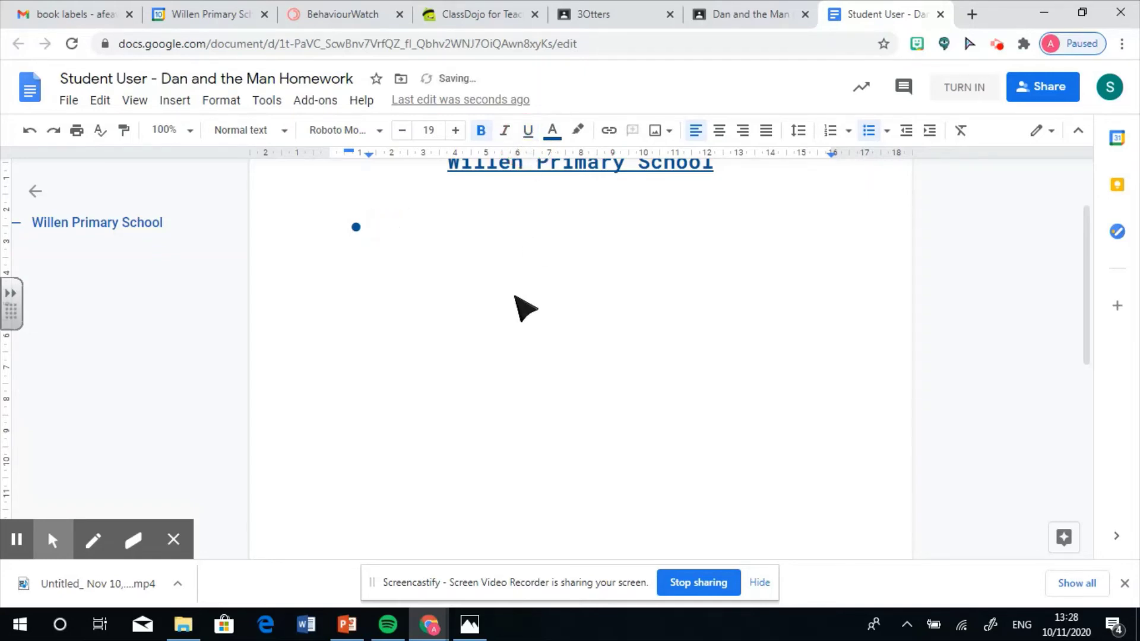
Write the first bullet as "Our headteacher is called" followed by the headteacher's title and surname and a full stop
{"action": "type", "text": "Our heade"}
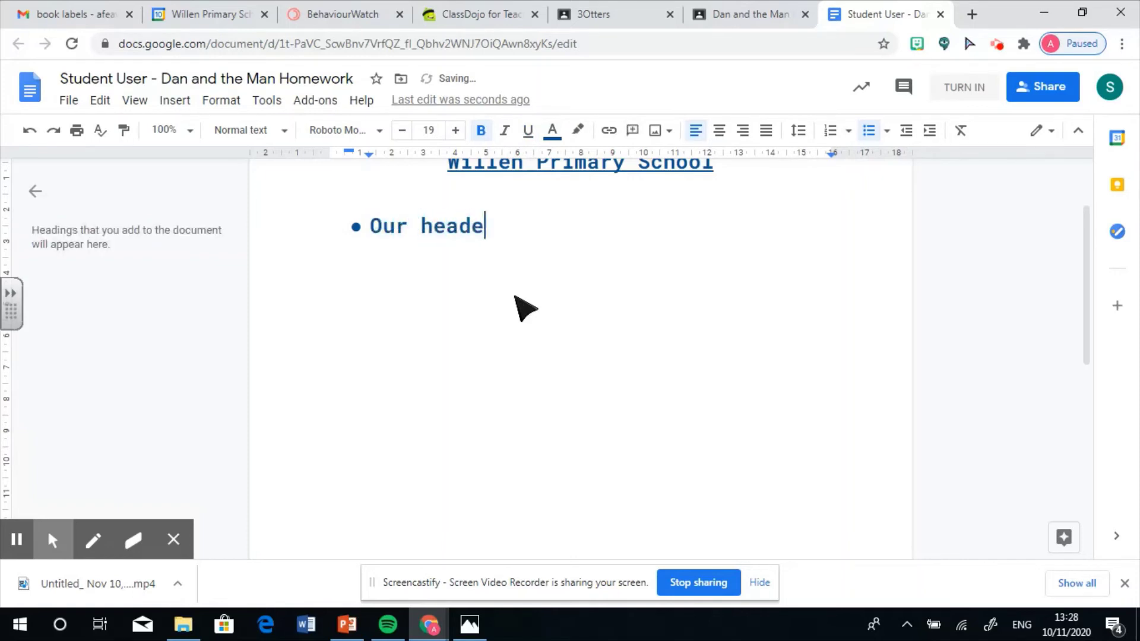
{"action": "key", "text": "BackSpace"}
{"action": "type", "text": "teacher is"}
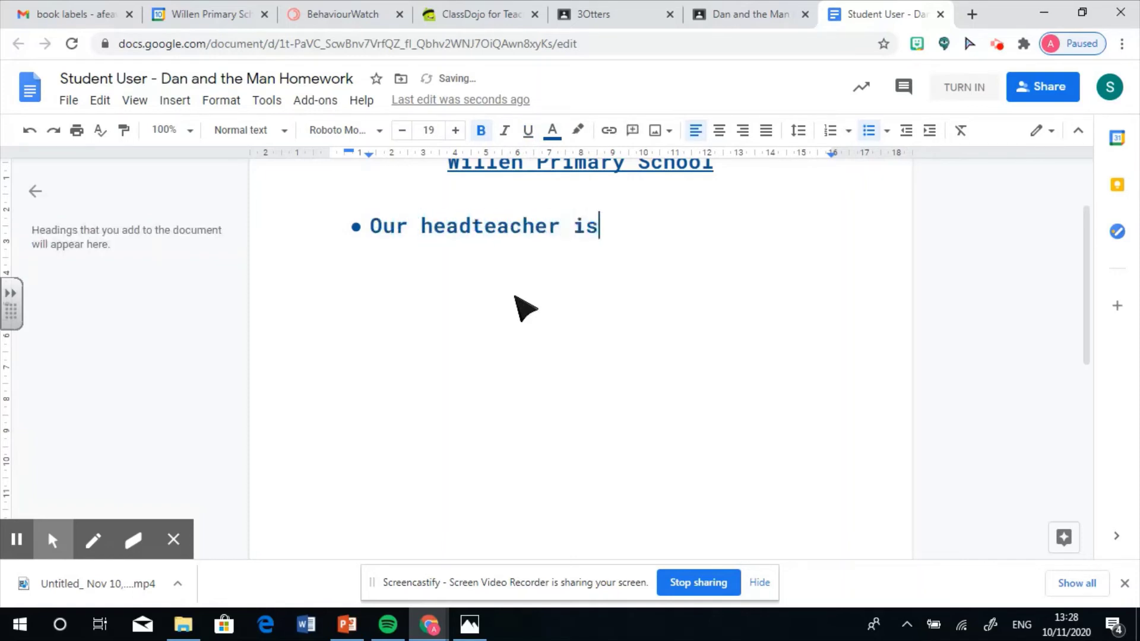
{"action": "type", "text": " called Miss "}
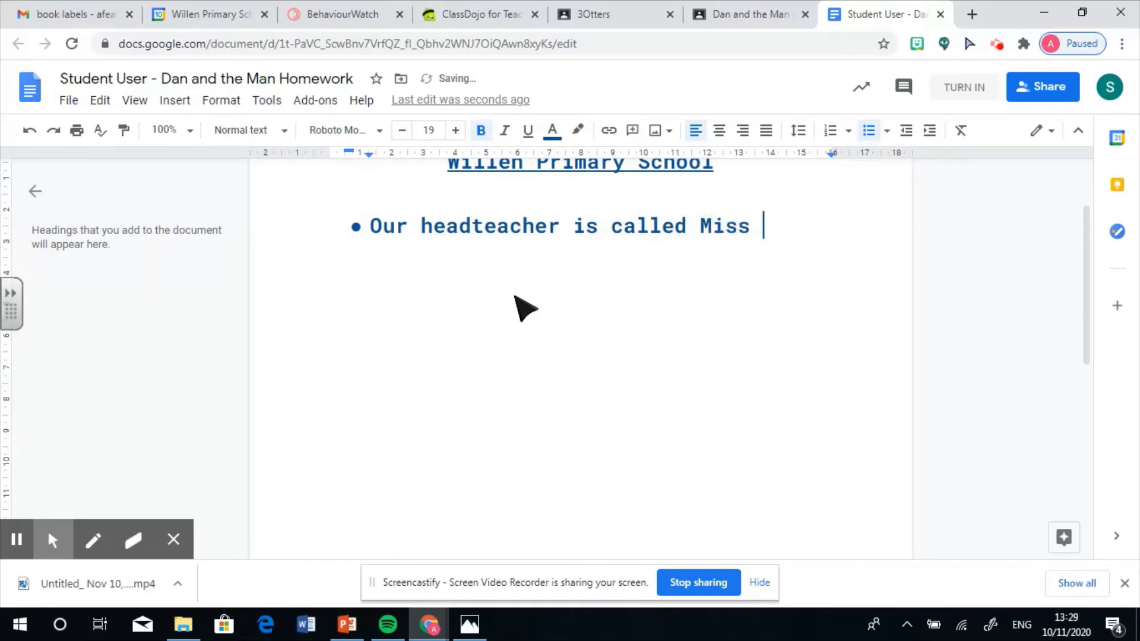
{"action": "type", "text": "Matthews."}
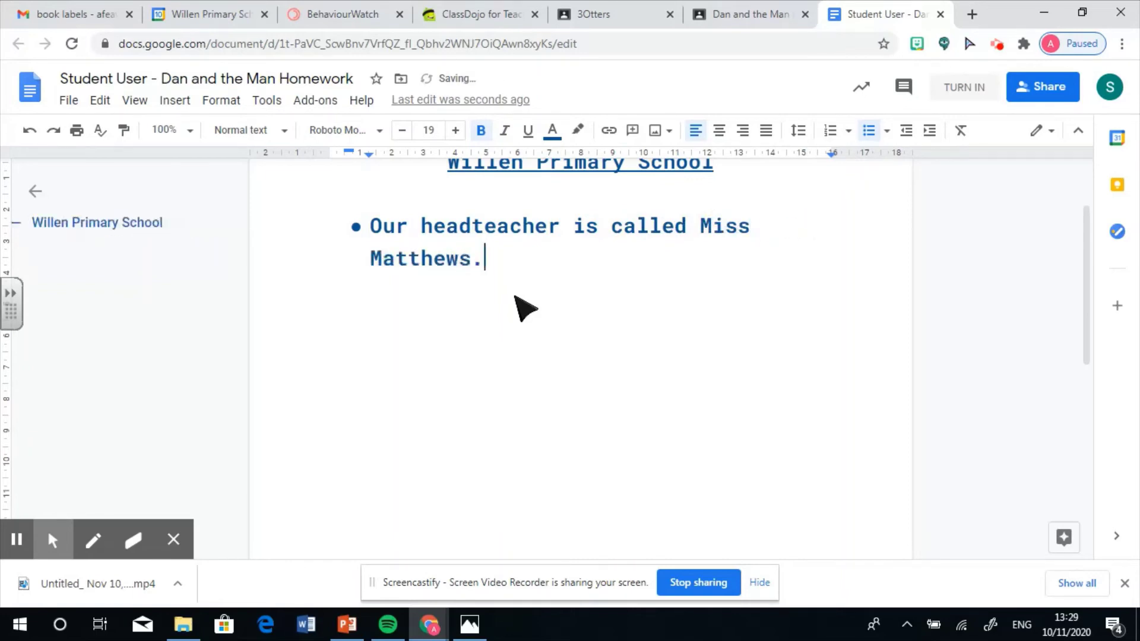
Add a second bullet reading "The best teacher in the school is" followed by the teacher's title and surname and a full stop
{"action": "key", "text": "Return"}
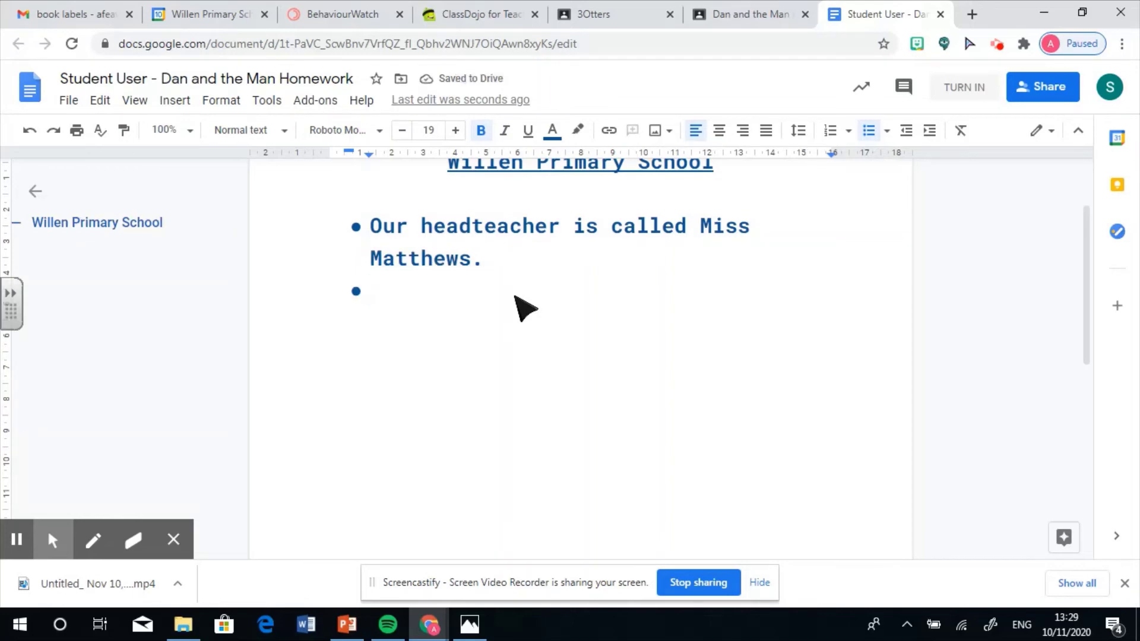
{"action": "type", "text": "The"}
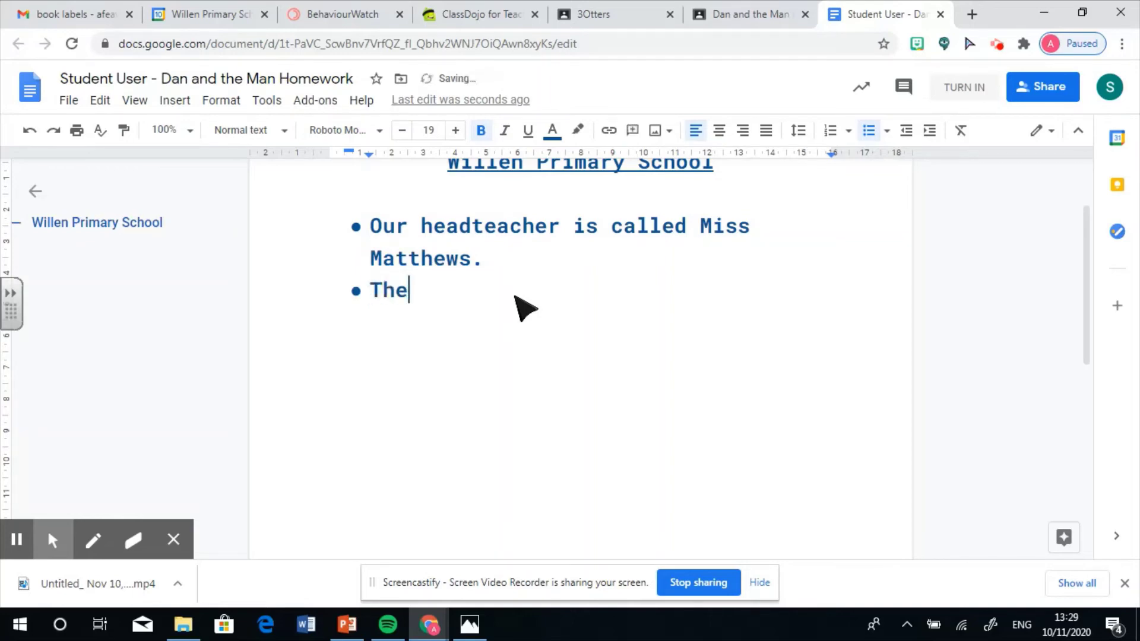
{"action": "type", "text": " best teacher"}
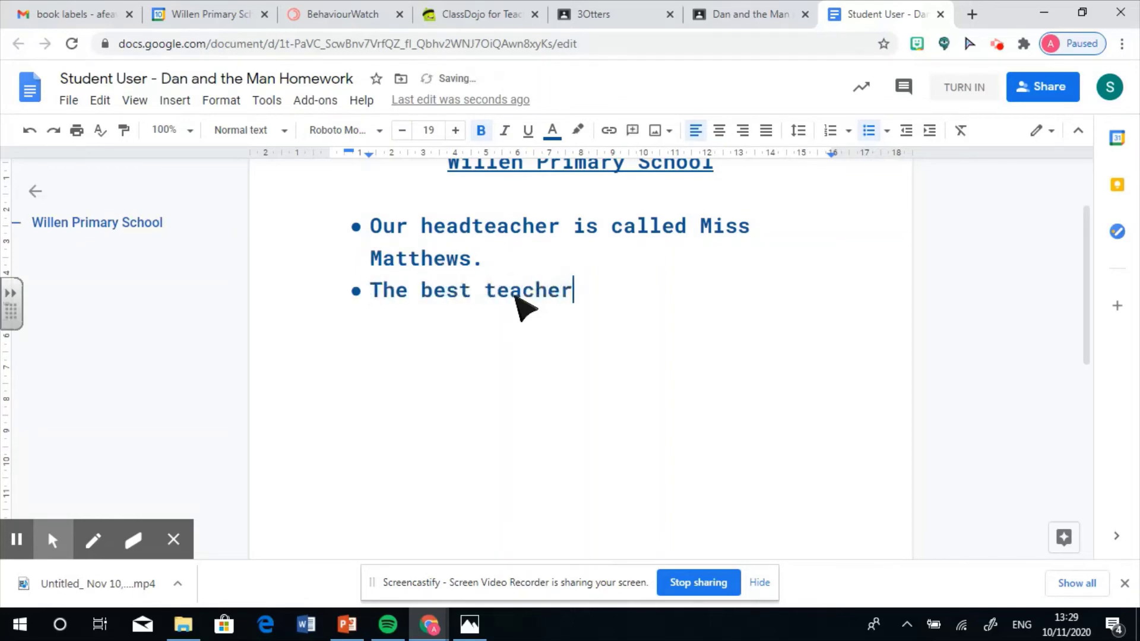
{"action": "type", "text": " in the schoo"}
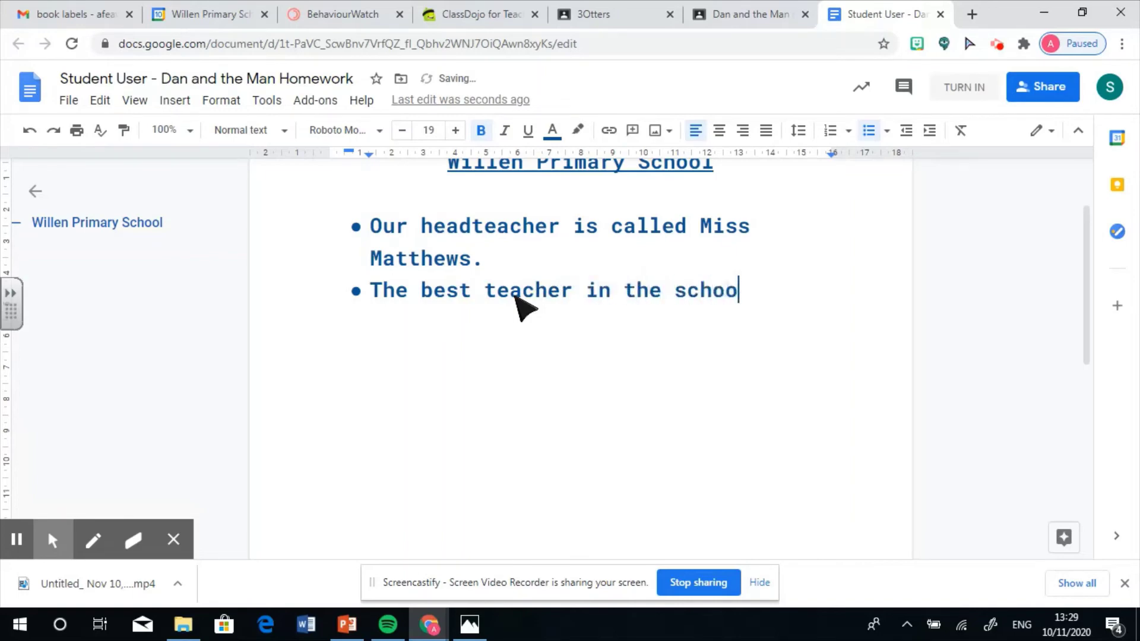
{"action": "type", "text": "l is Miss Richar"}
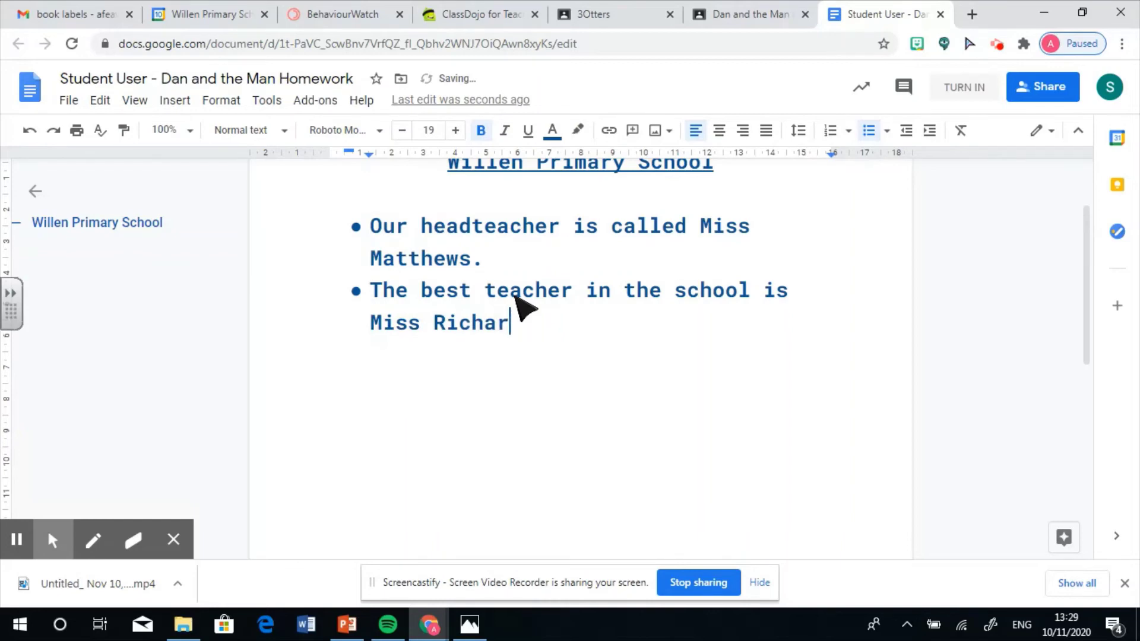
{"action": "type", "text": "dson"}
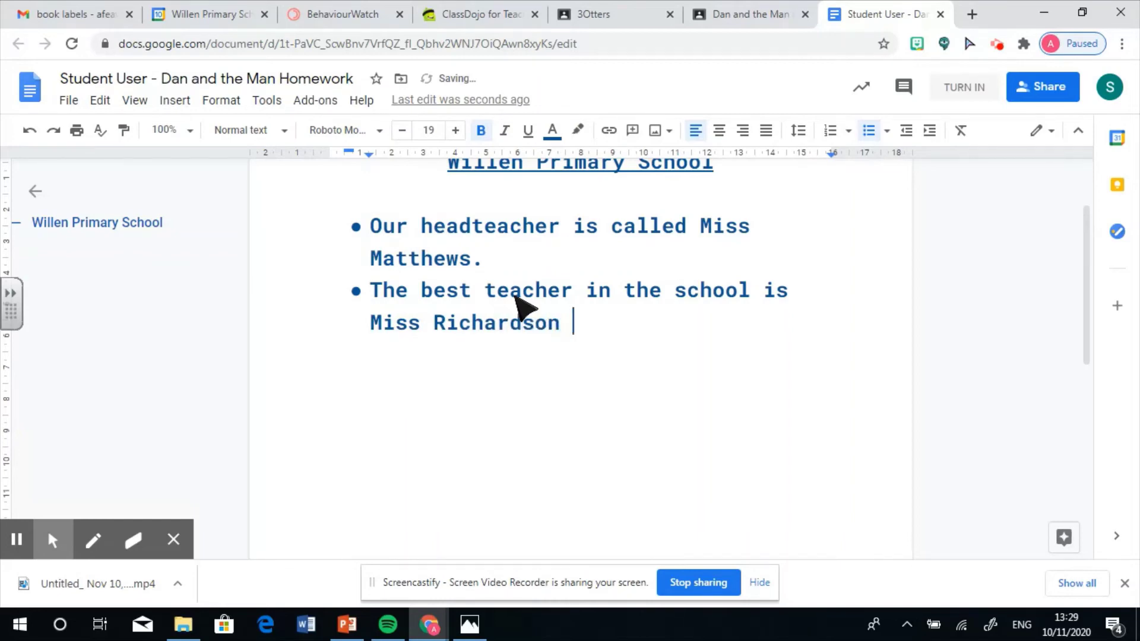
{"action": "type", "text": " ."}
Add a third bullet reading "Our Deputy Headteacher is called" with the deputy's title, surname and a full stop, and start a new line
{"action": "key", "text": "Return"}
{"action": "type", "text": "Our Deputy Heade"}
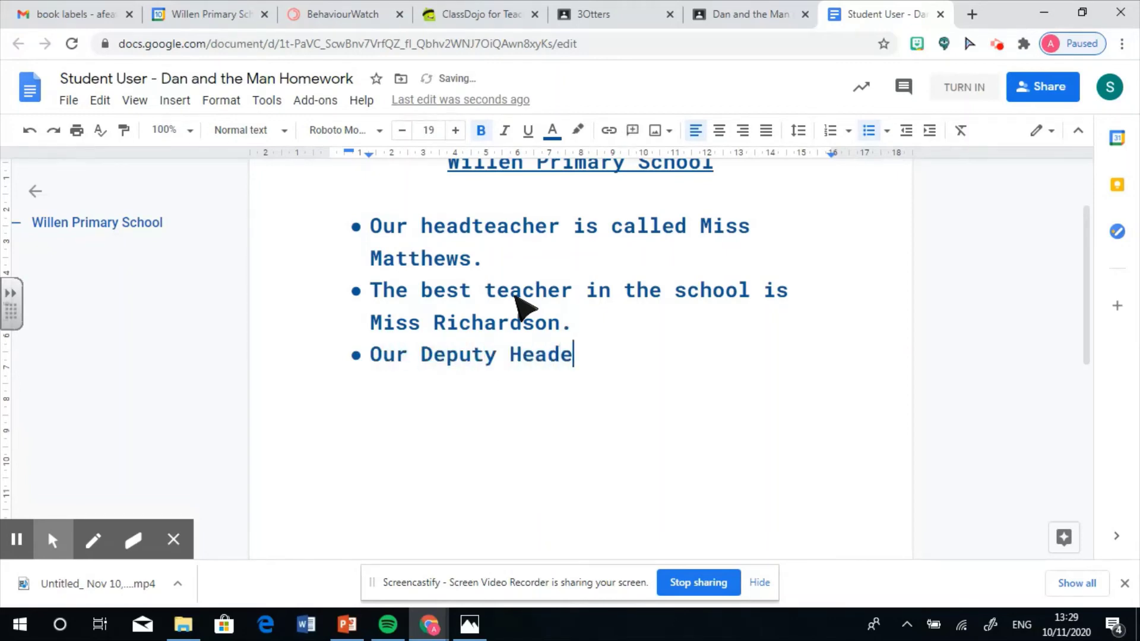
{"action": "key", "text": "BackSpace"}
{"action": "type", "text": "teacher"}
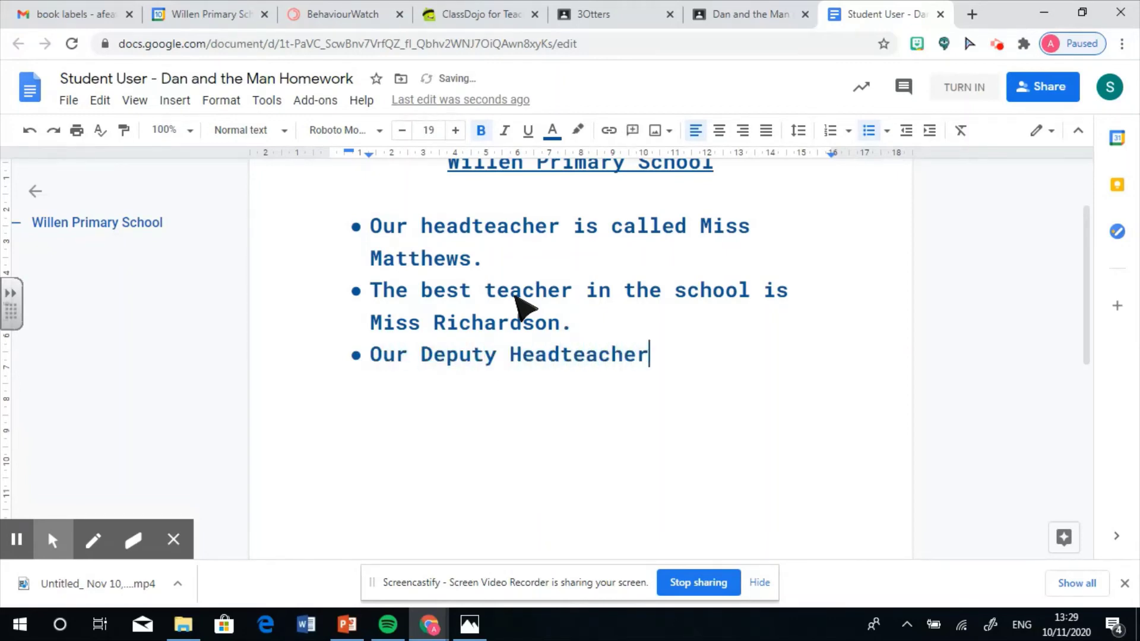
{"action": "type", "text": " is called "}
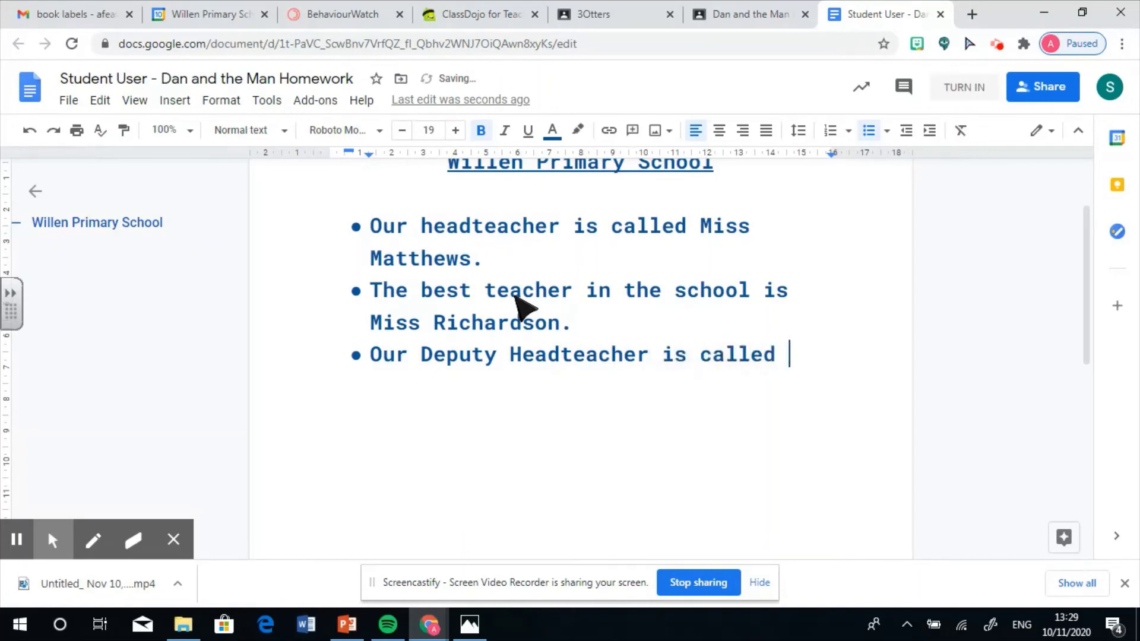
{"action": "type", "text": "Mrs Or"}
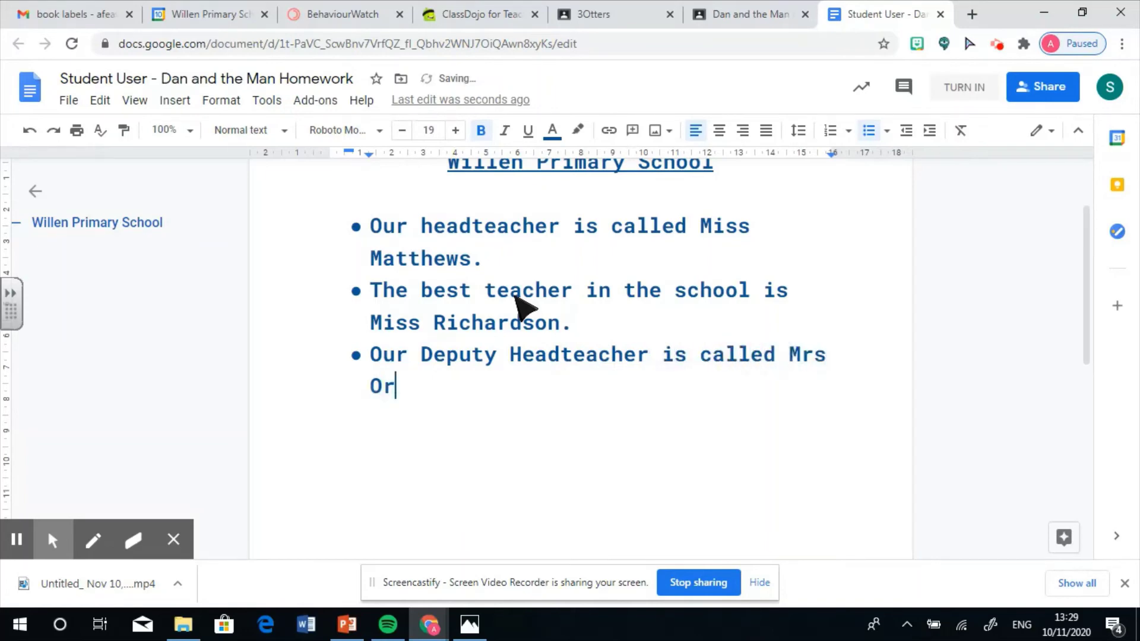
{"action": "type", "text": "r"}
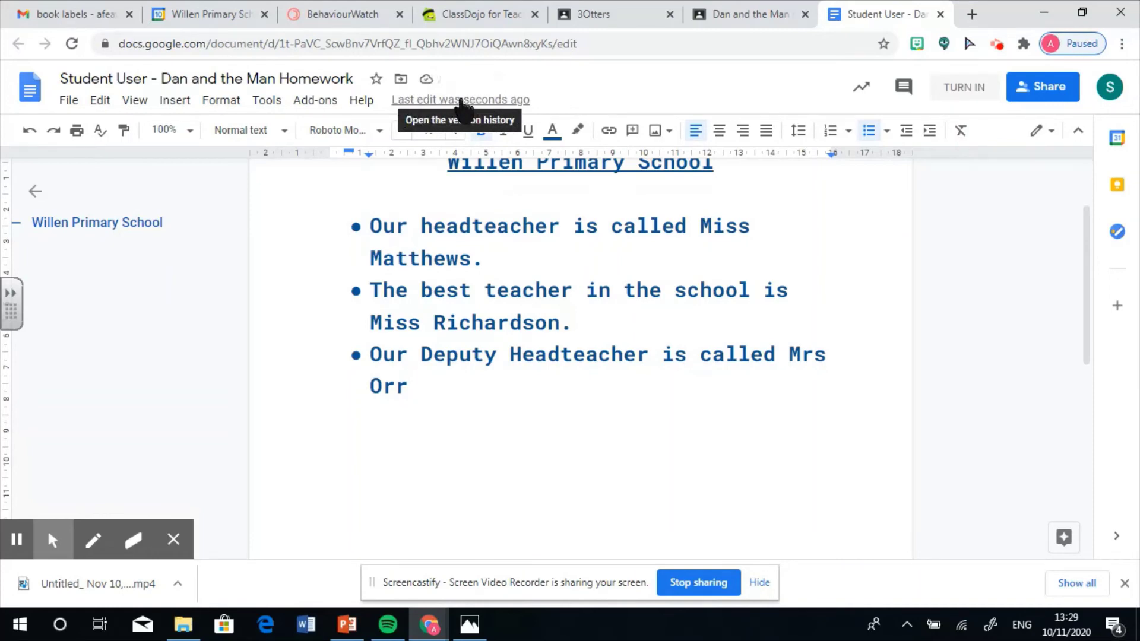
{"action": "type", "text": "."}
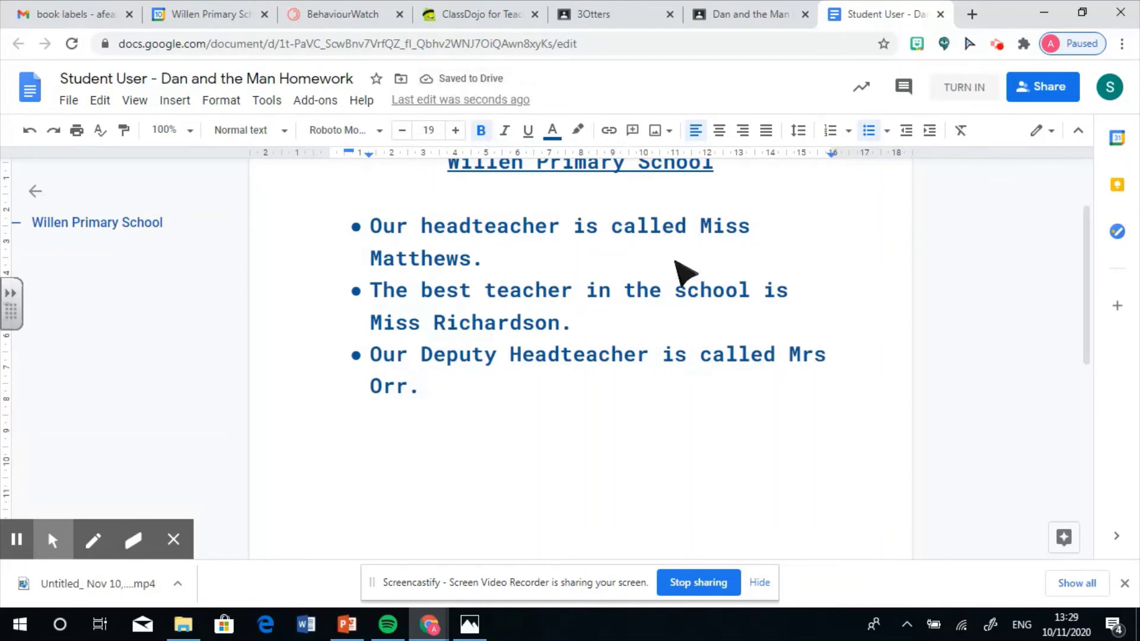
{"action": "key", "text": "Return"}
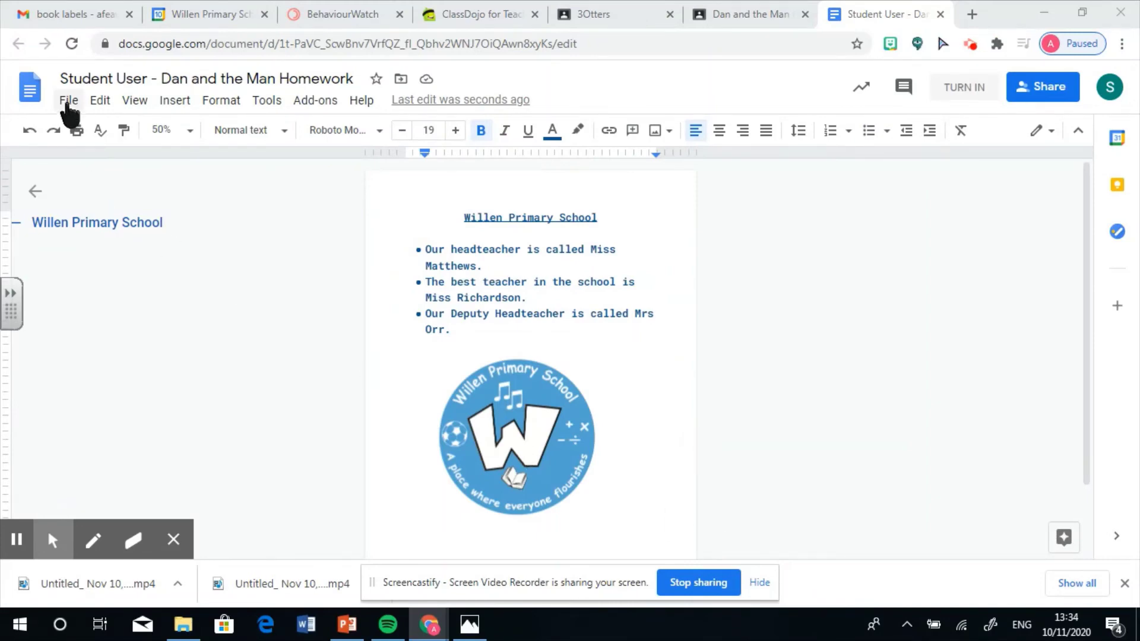
{"action": "left_click", "coordinate": [68, 101]}
{"action": "mouse_move", "coordinate": [127, 105]}
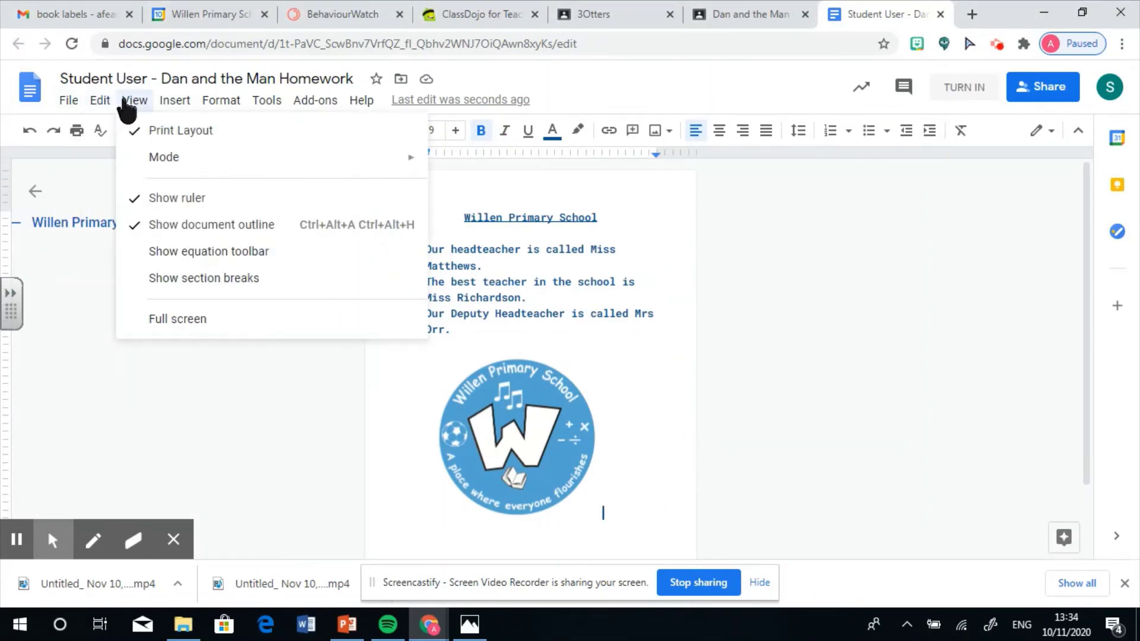
{"action": "mouse_move", "coordinate": [171, 107]}
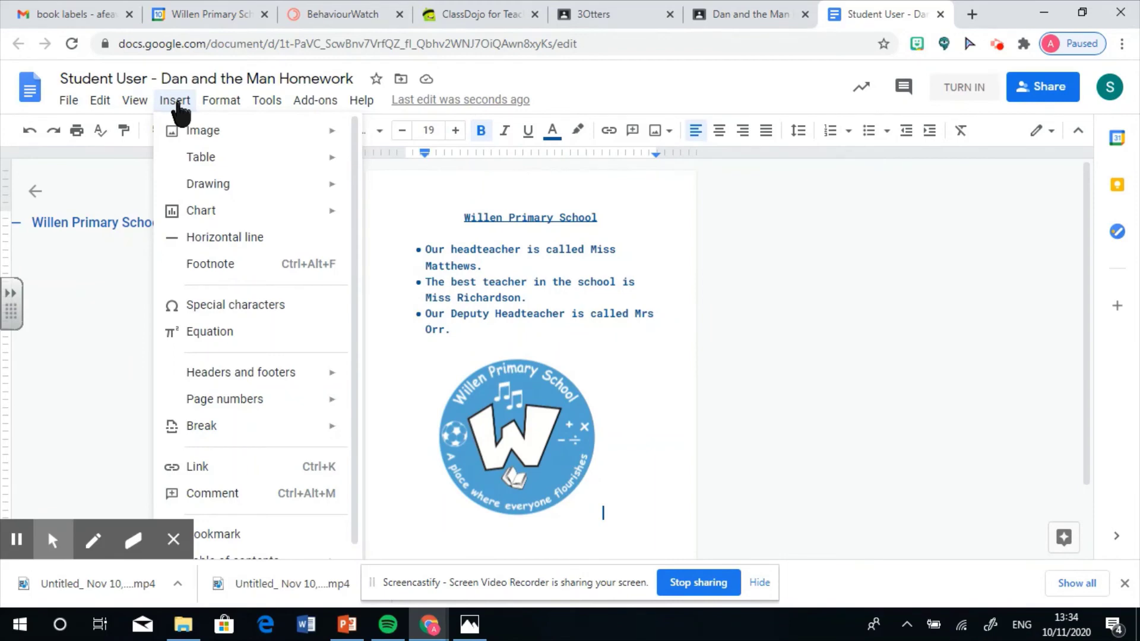
{"action": "mouse_move", "coordinate": [256, 106]}
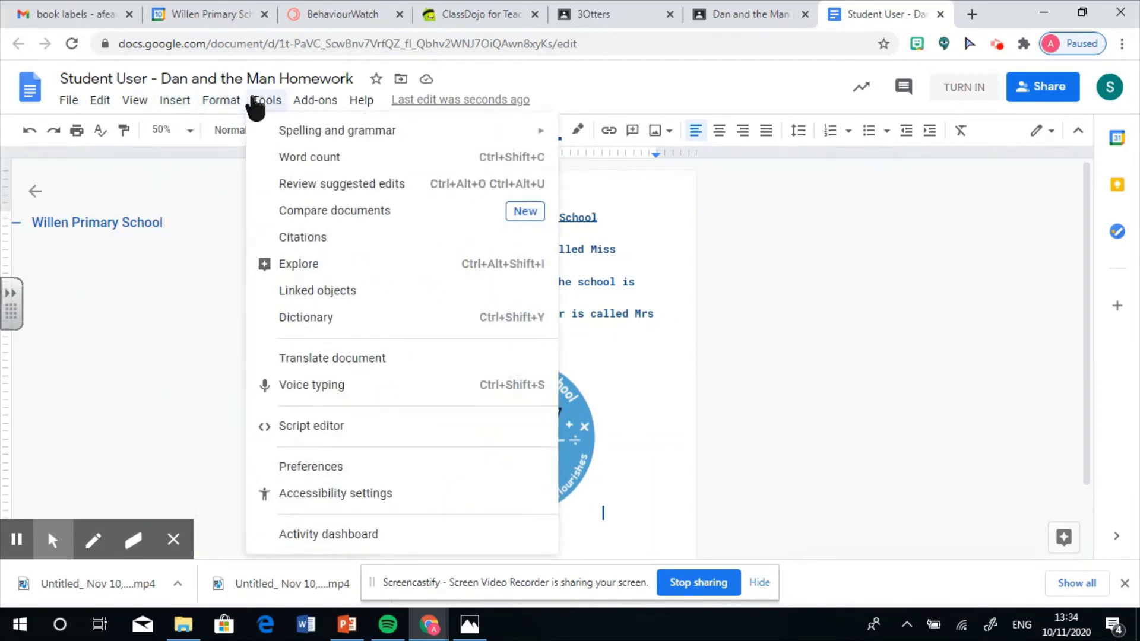
{"action": "mouse_move", "coordinate": [361, 102]}
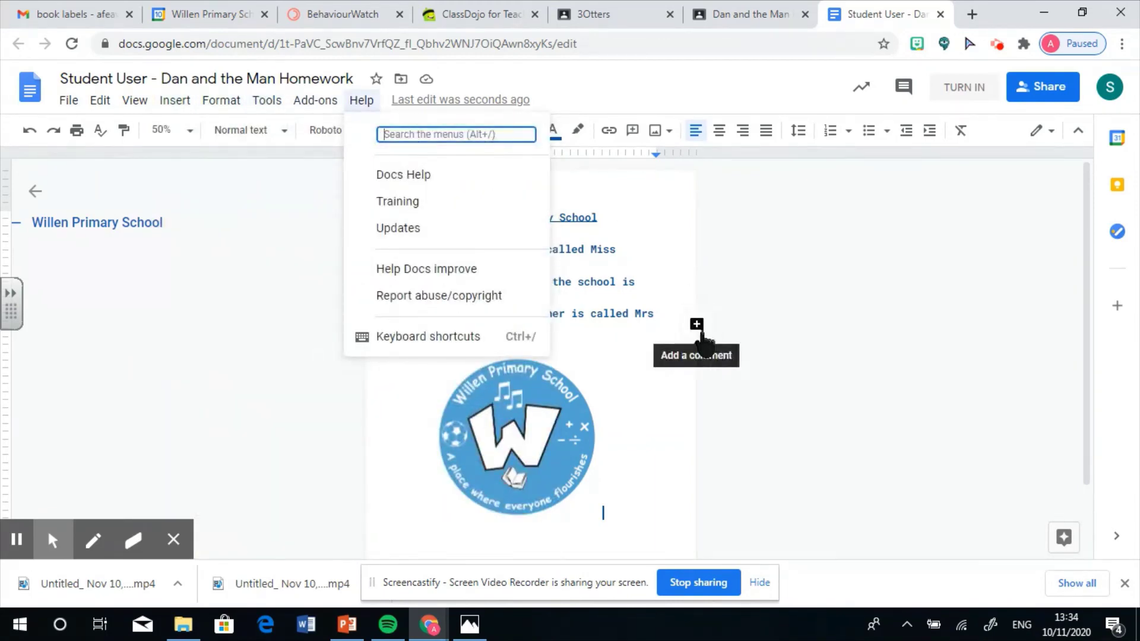
{"action": "left_click", "coordinate": [665, 420]}
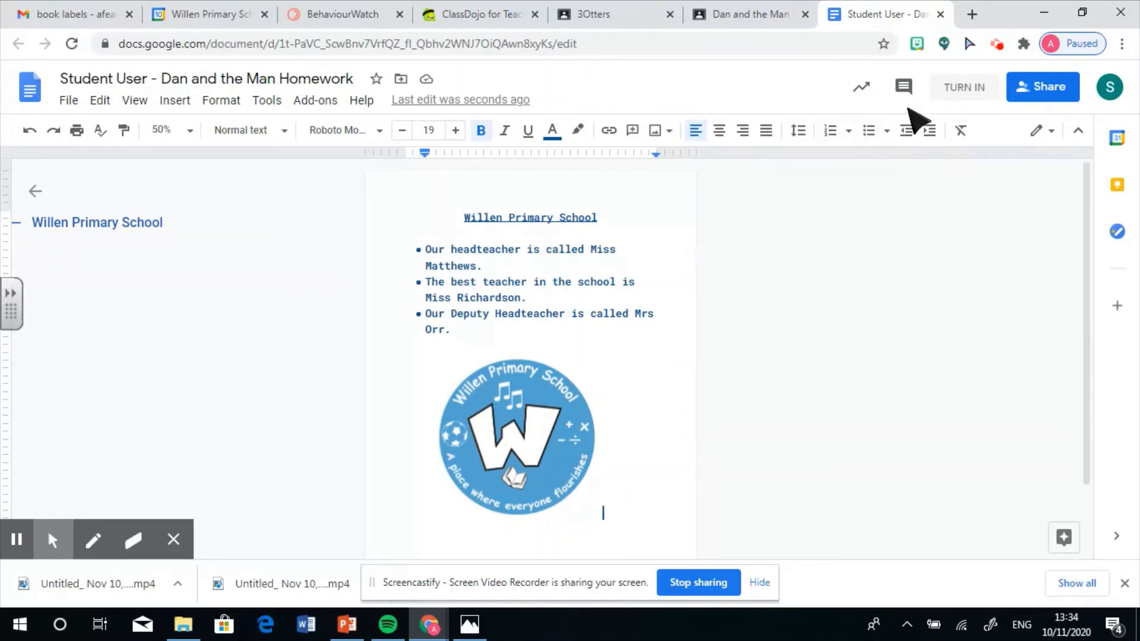
Hand in the poster document for the homework assignment and unsubmit it again
{"action": "left_click", "coordinate": [966, 90]}
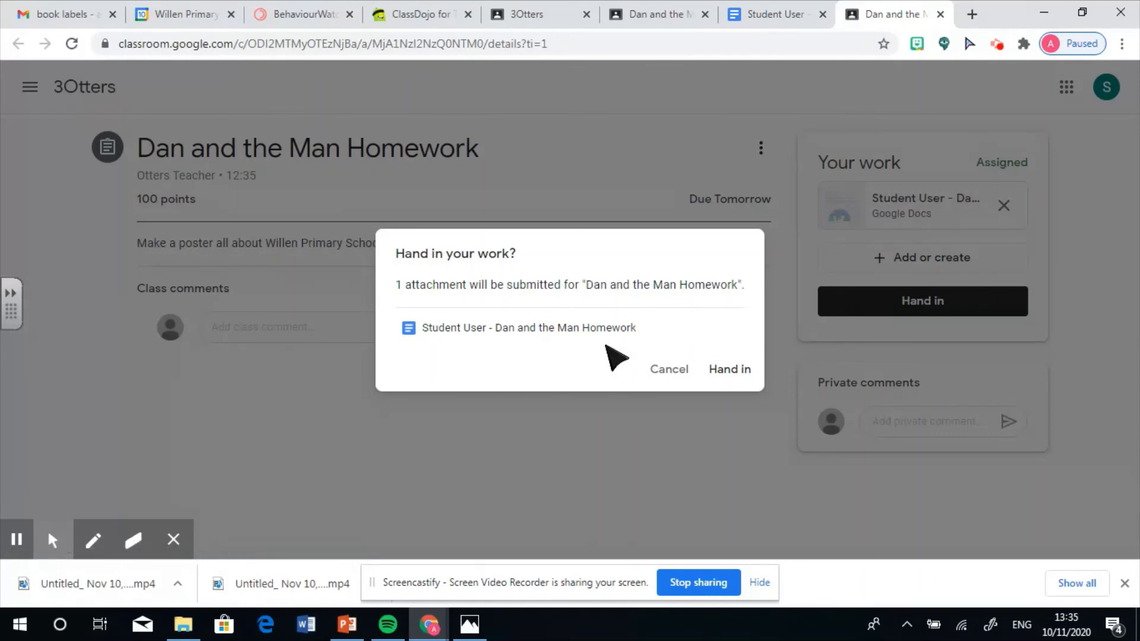
{"action": "left_click", "coordinate": [730, 370]}
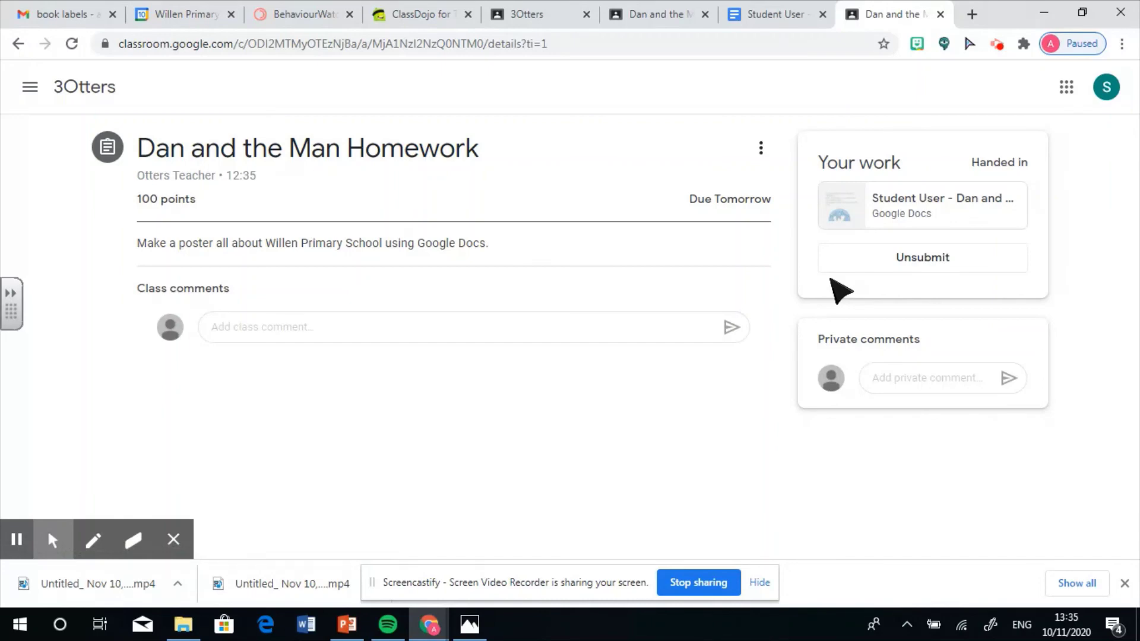
{"action": "left_click", "coordinate": [941, 261]}
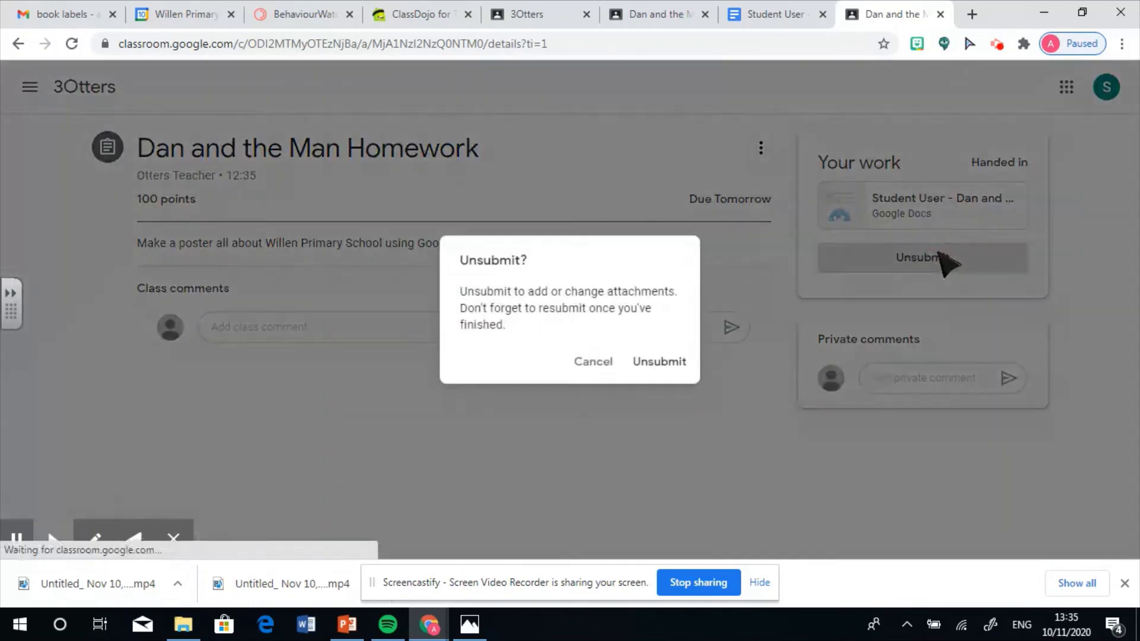
{"action": "left_click", "coordinate": [668, 363]}
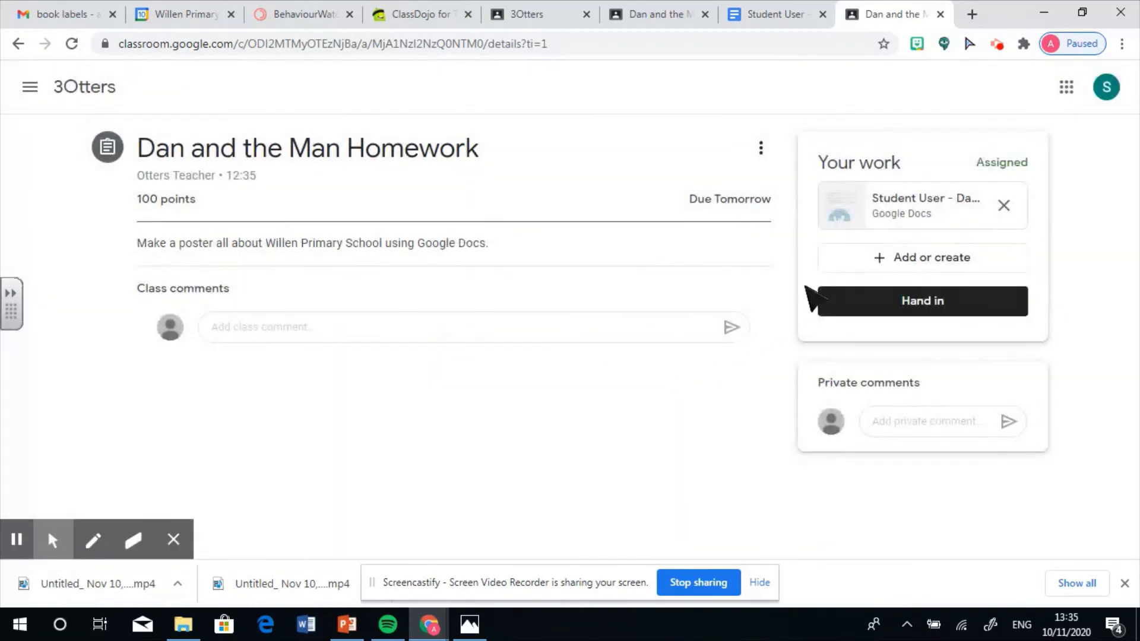
Open the attached poster document from the assignment and turn it in, confirming the submission in Google Classroom
{"action": "left_click", "coordinate": [889, 205]}
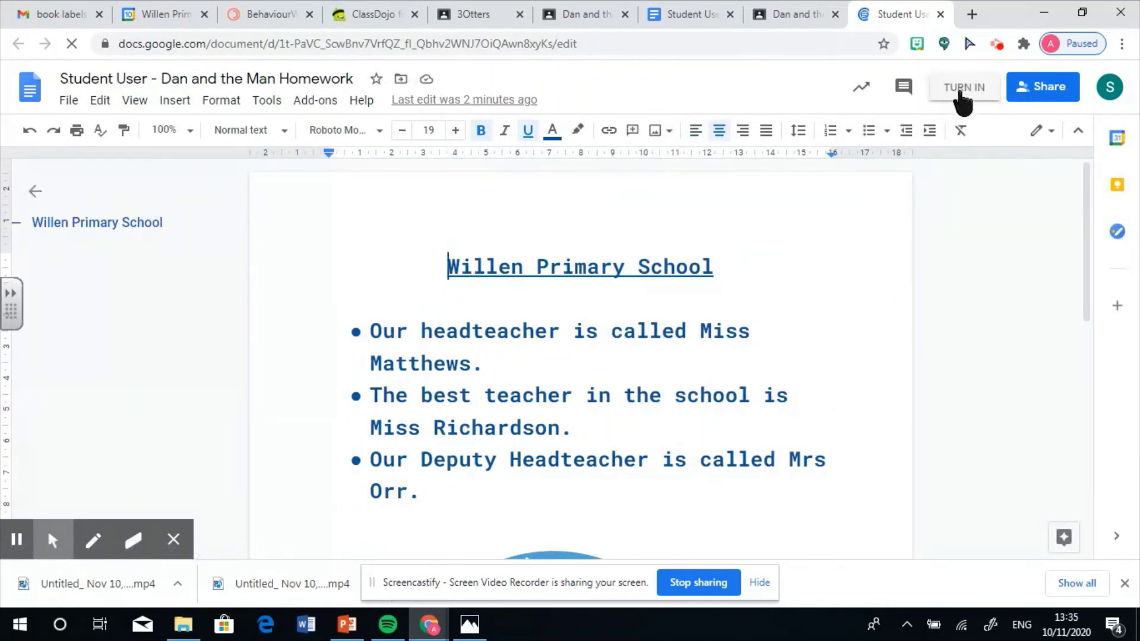
{"action": "left_click", "coordinate": [960, 93]}
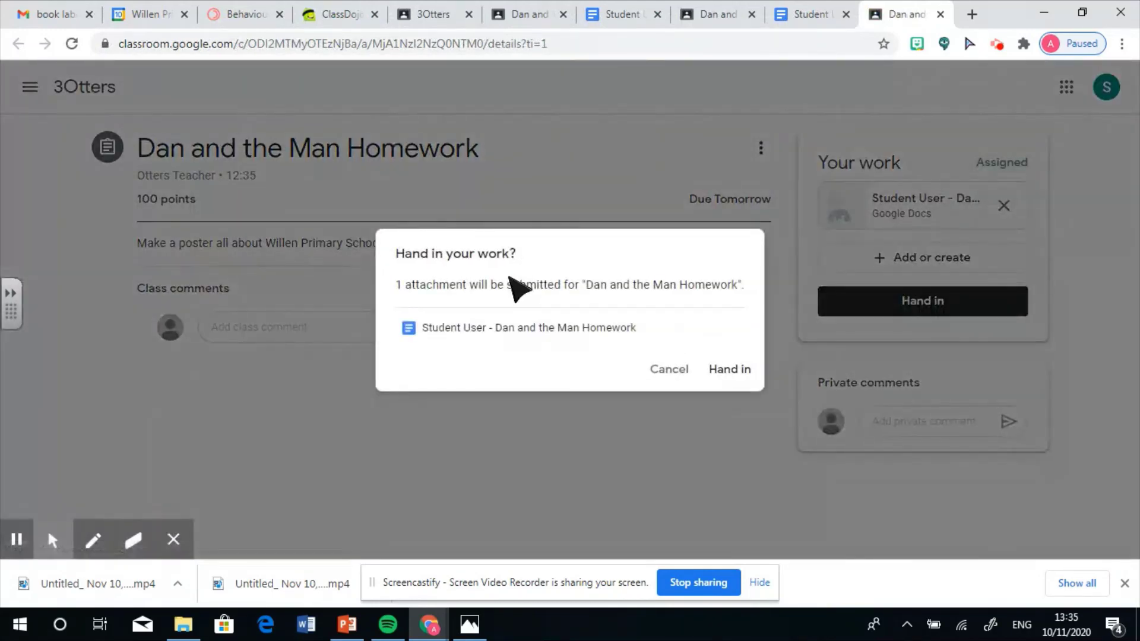
{"action": "left_click", "coordinate": [718, 369]}
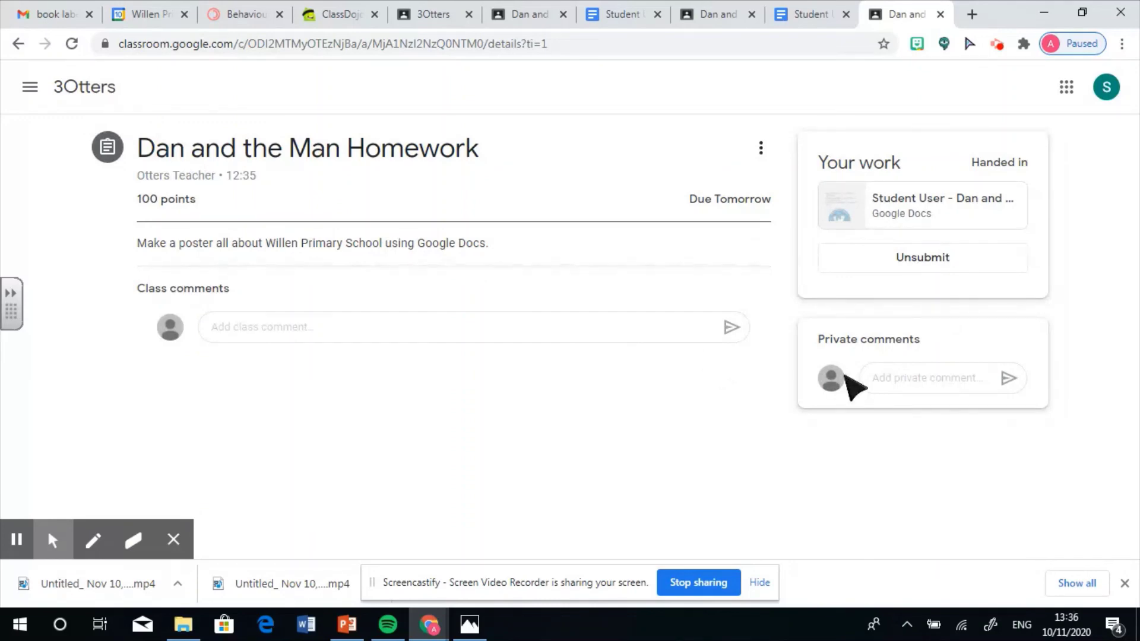
Start a private comment to the teacher on the handed-in homework
{"action": "left_click", "coordinate": [894, 384]}
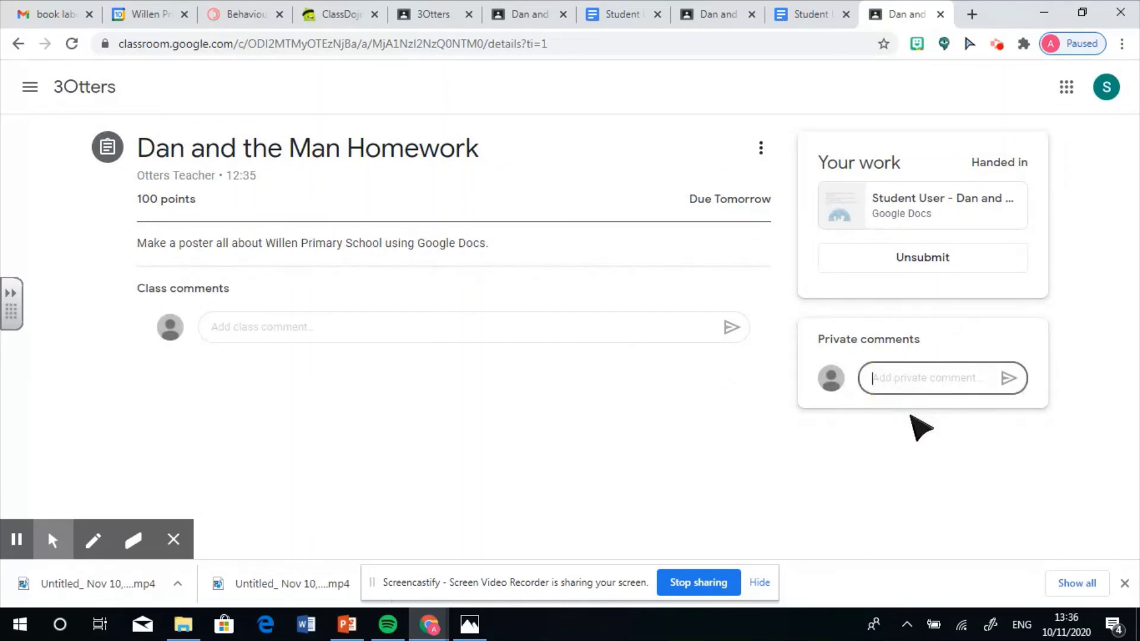